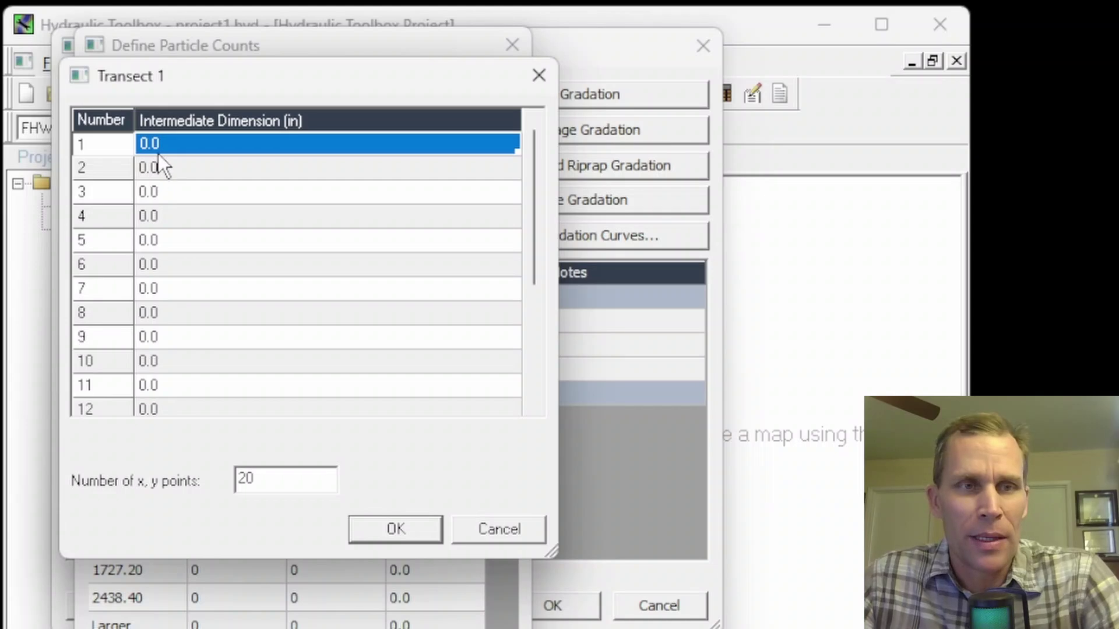
# Paste the copied intermediate dimensions into Transect 1, starting at point 1, and accept the transect
pyautogui.click(159, 151)
pyautogui.click(163, 159)
pyautogui.click(163, 147)
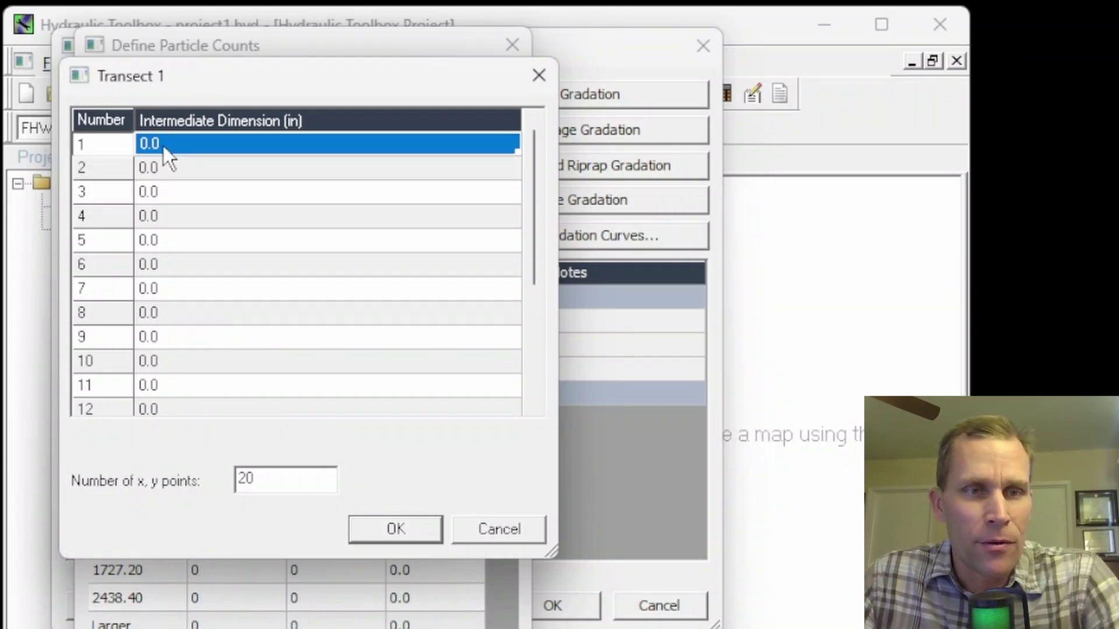
pyautogui.hotkey('ctrl', 'v')
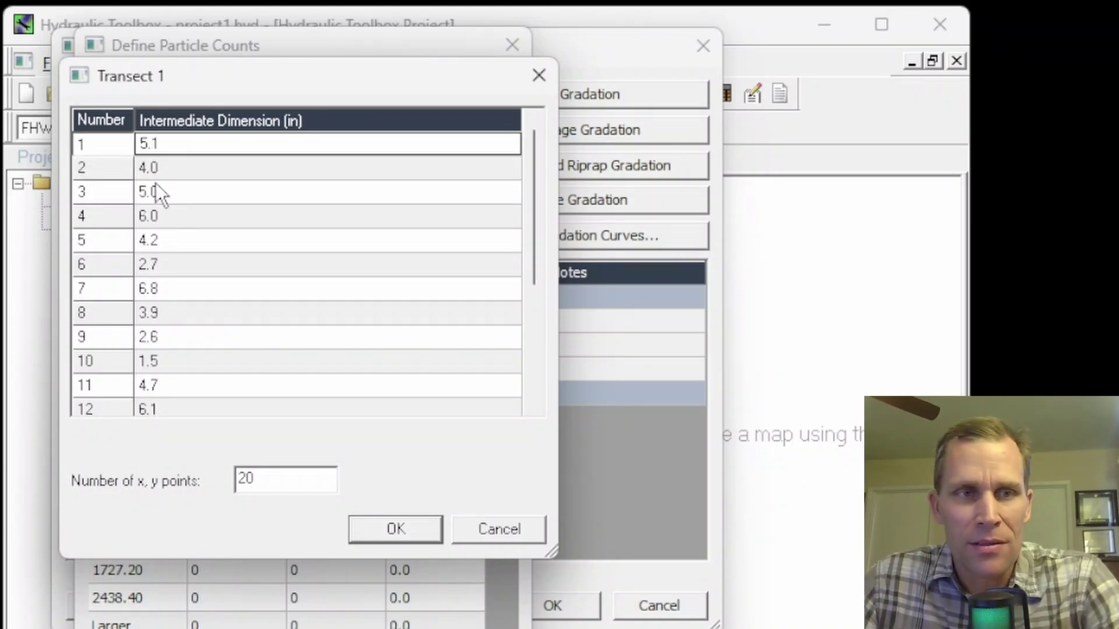
pyautogui.moveTo(539, 225); pyautogui.dragTo(515, 177)
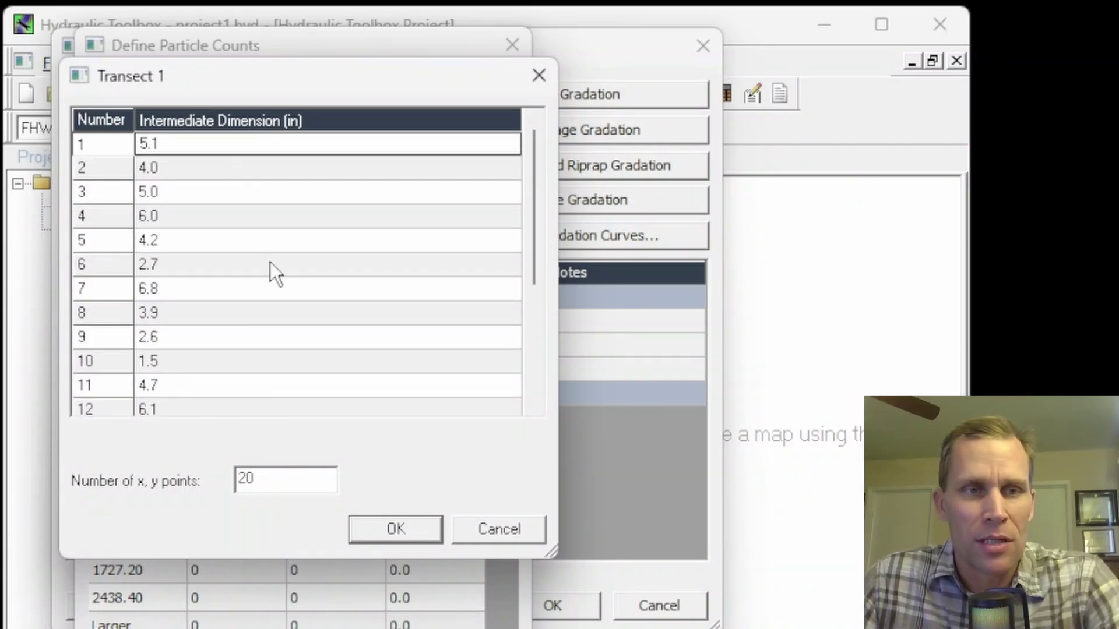
pyautogui.click(405, 534)
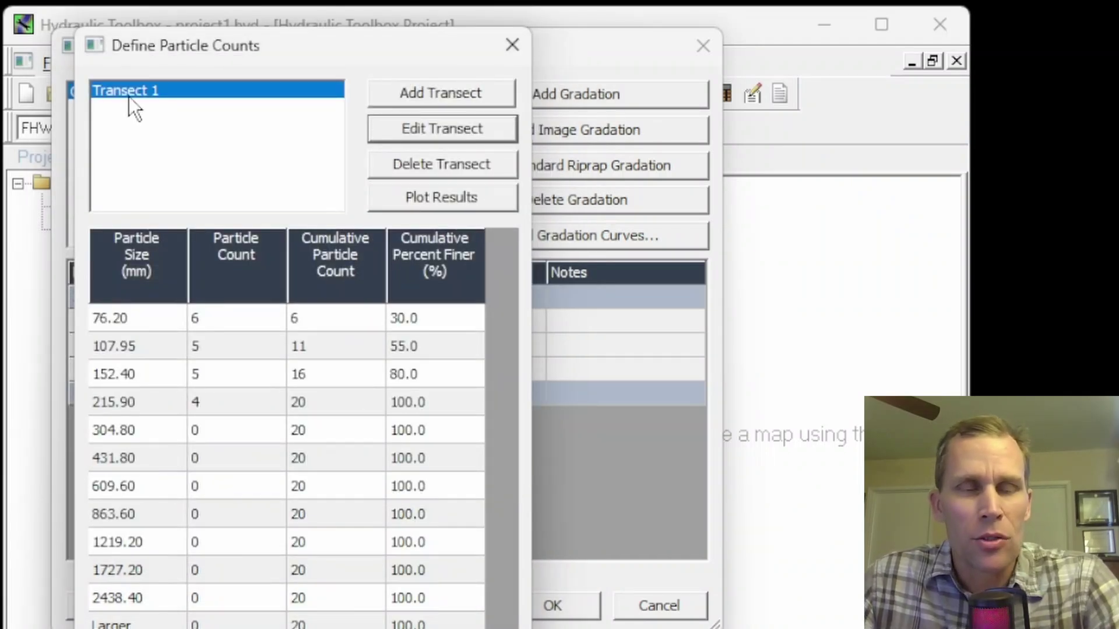
# Add a second transect and delete it again after opening its dimension table
pyautogui.click(424, 93)
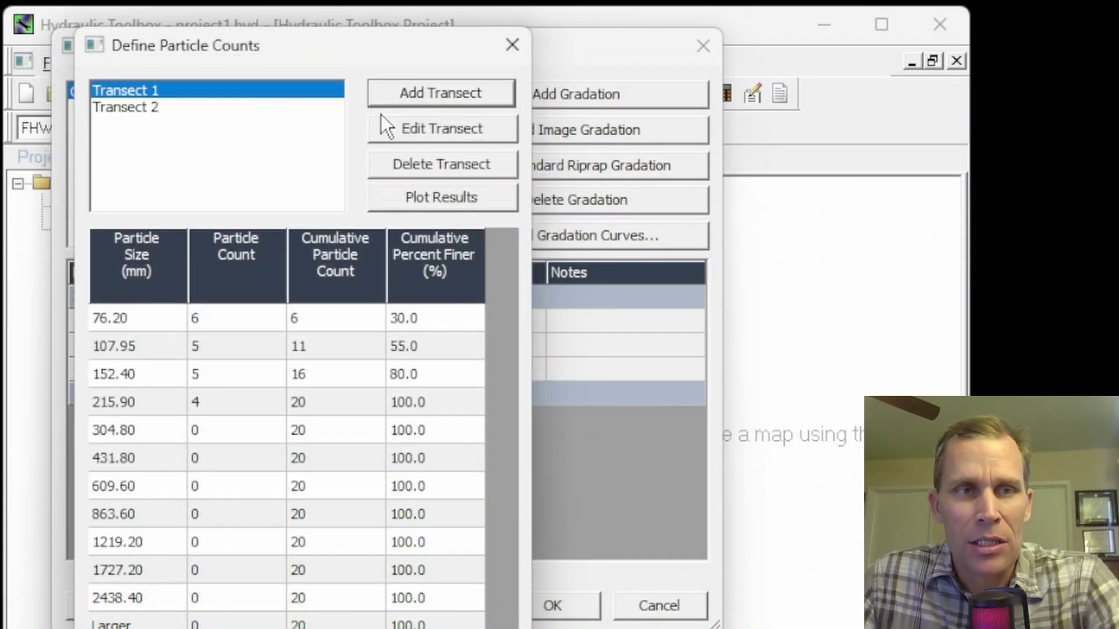
pyautogui.click(140, 108)
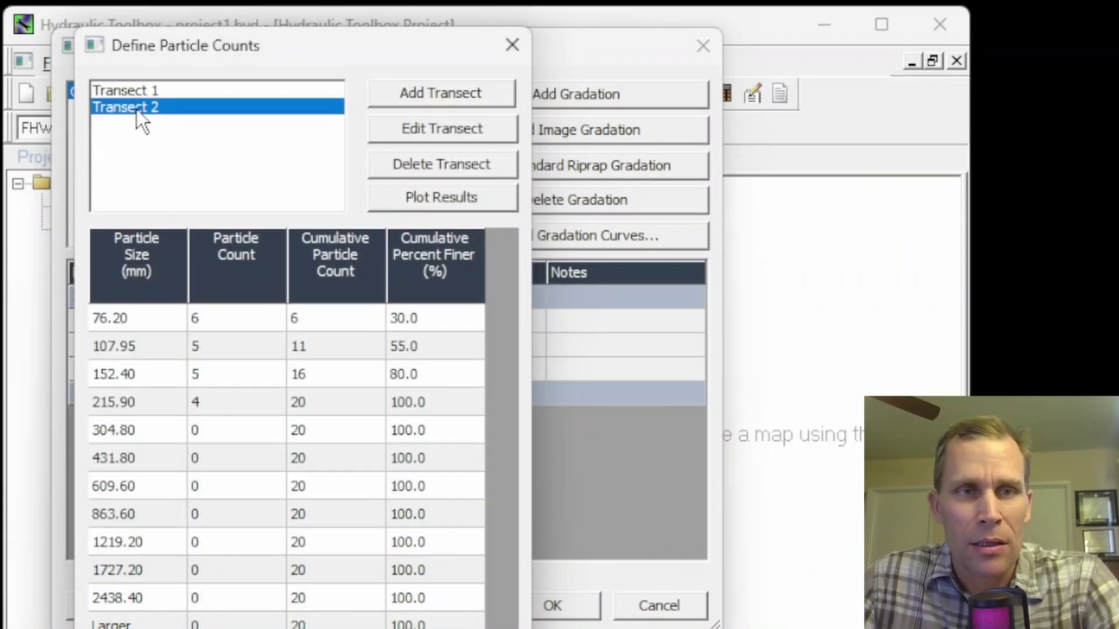
pyautogui.click(424, 132)
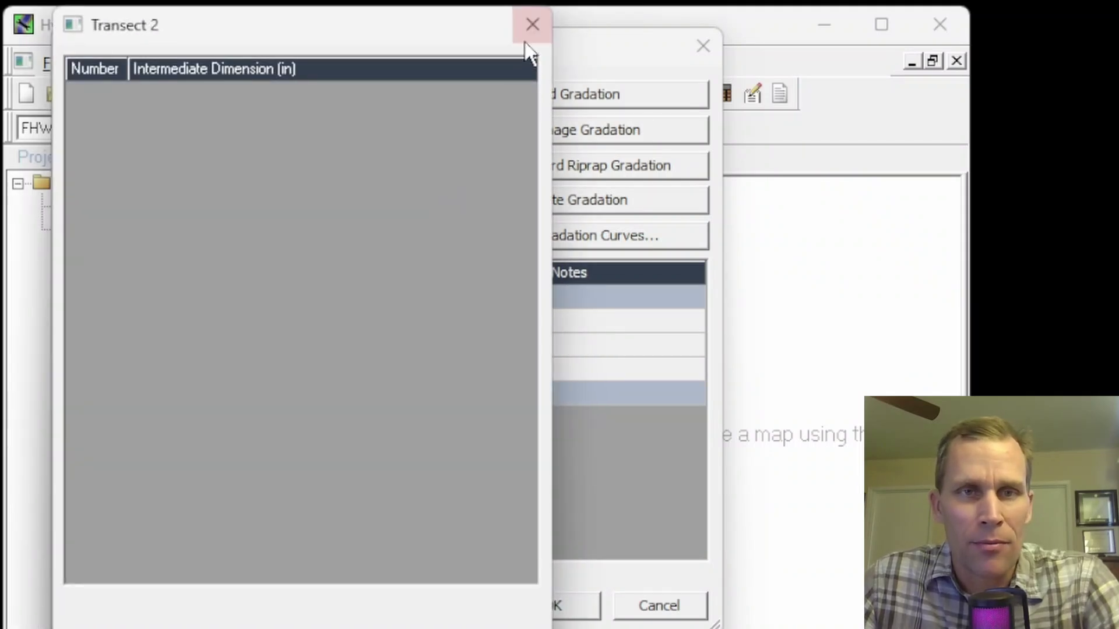
pyautogui.click(532, 26)
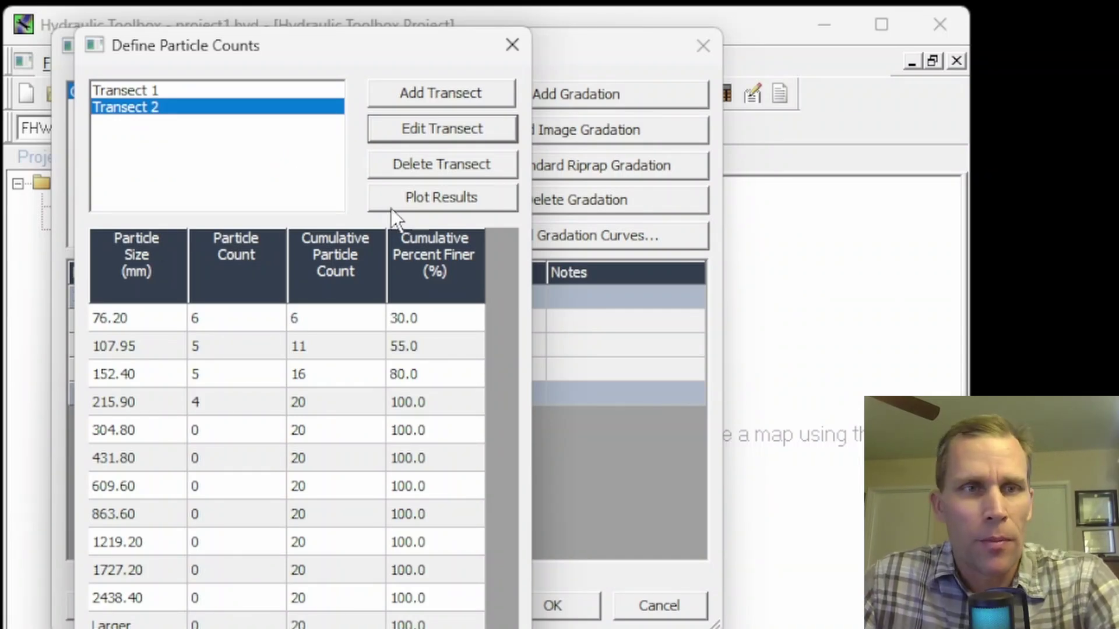
pyautogui.click(412, 166)
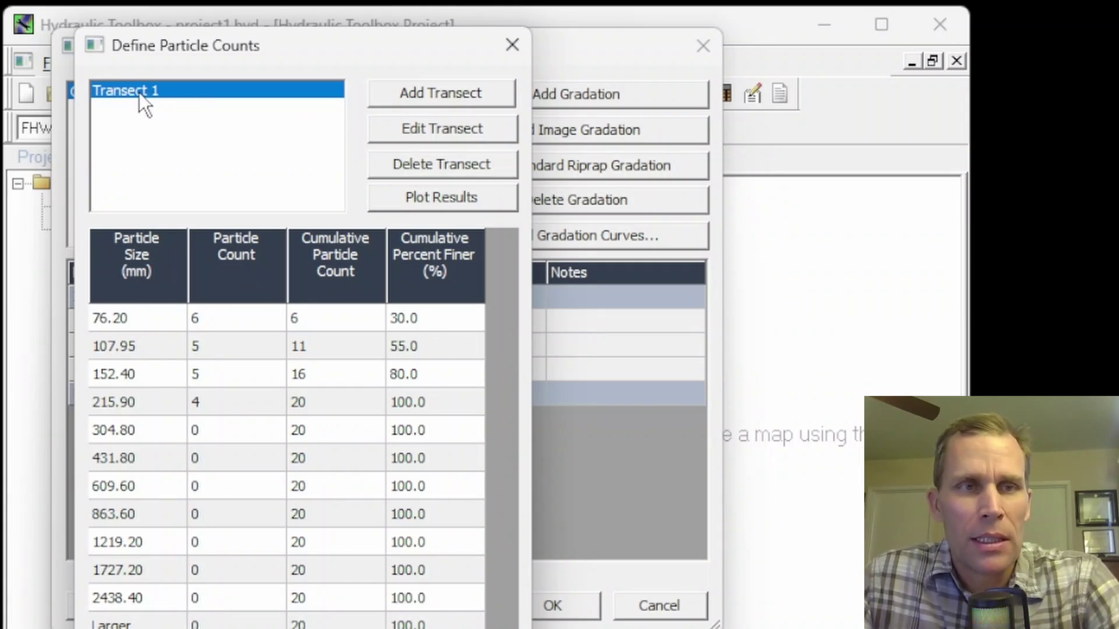
# Review Transect 1's semi-log gradation plot and the particle counts of the first four size classes
pyautogui.click(443, 195)
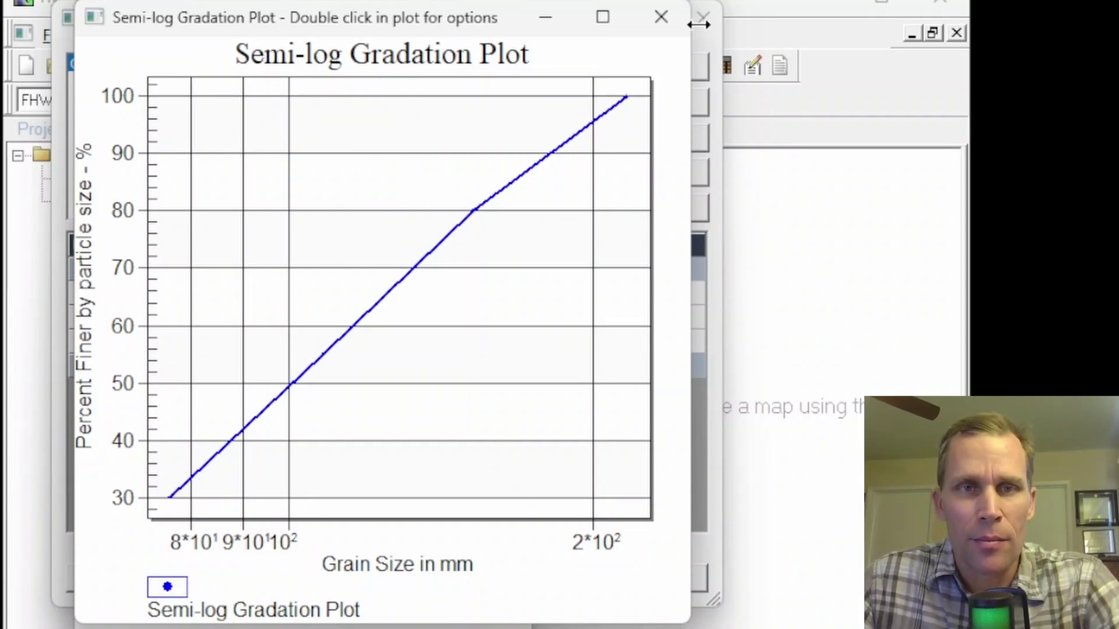
pyautogui.click(673, 19)
pyautogui.click(214, 289)
pyautogui.click(209, 312)
pyautogui.click(211, 291)
pyautogui.click(226, 315)
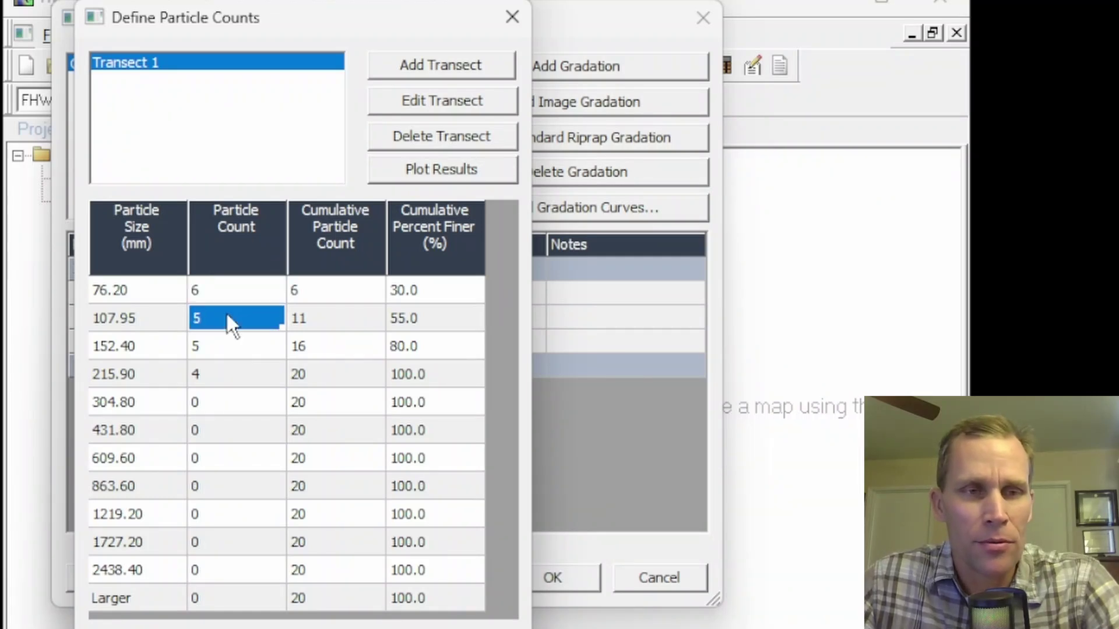
pyautogui.click(226, 344)
pyautogui.click(226, 376)
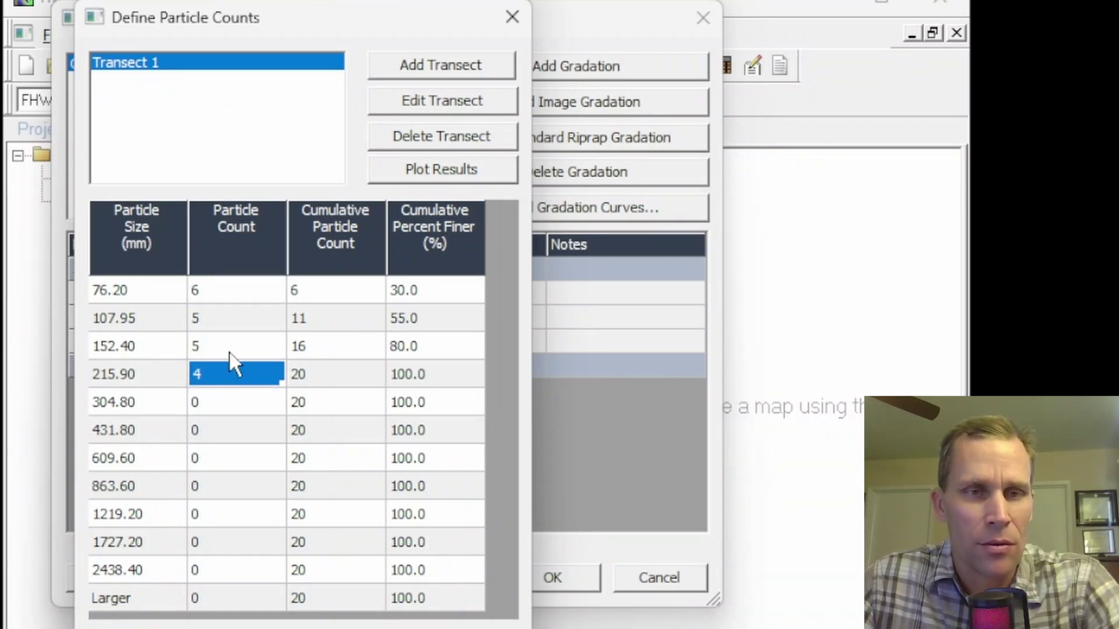
# Examine how the particle sizes relate to the particle counts and cumulative counts in the populated size classes
pyautogui.click(203, 291)
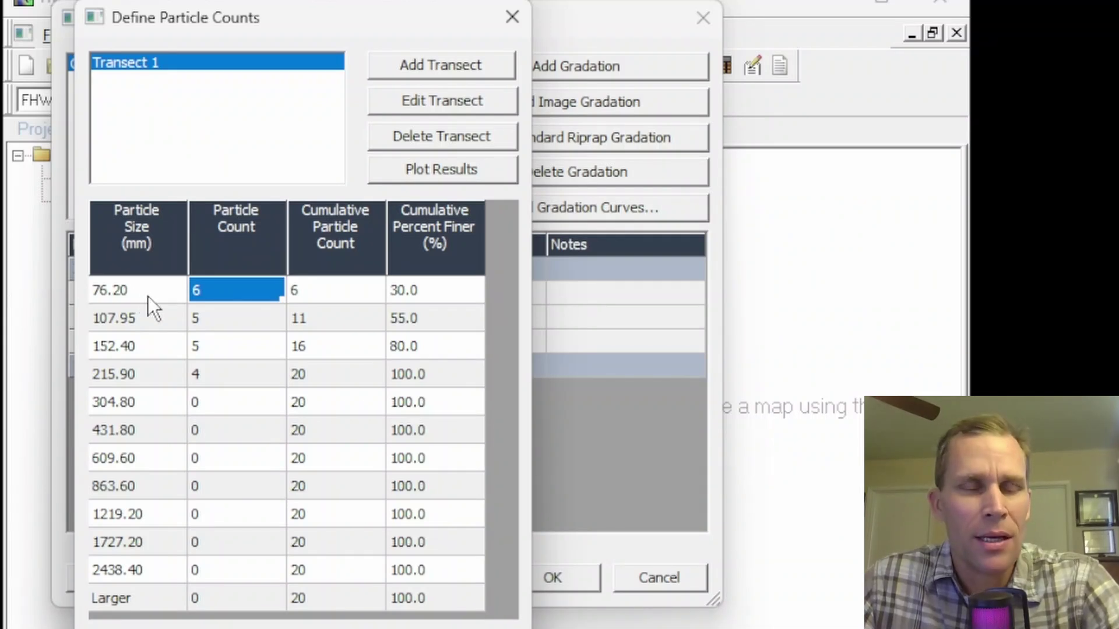
pyautogui.click(146, 295)
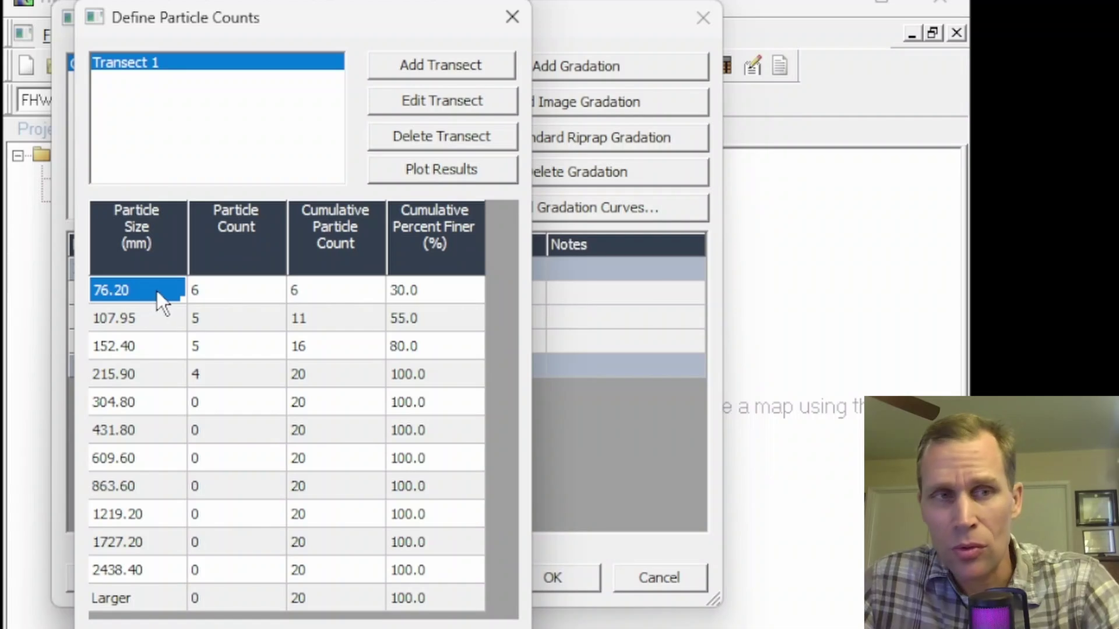
pyautogui.click(212, 286)
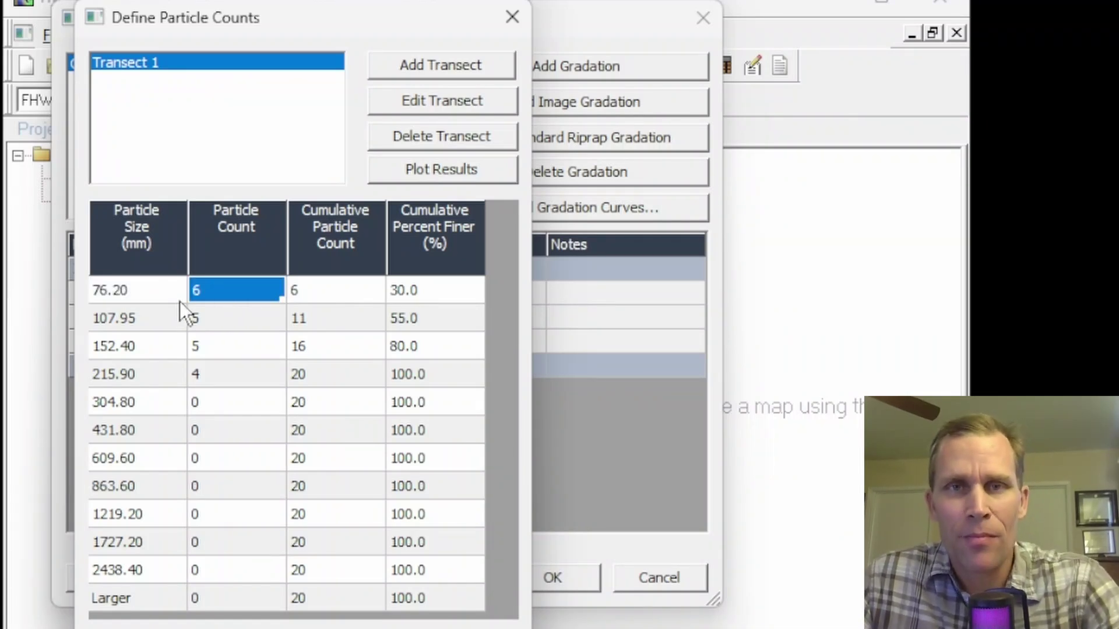
pyautogui.click(153, 292)
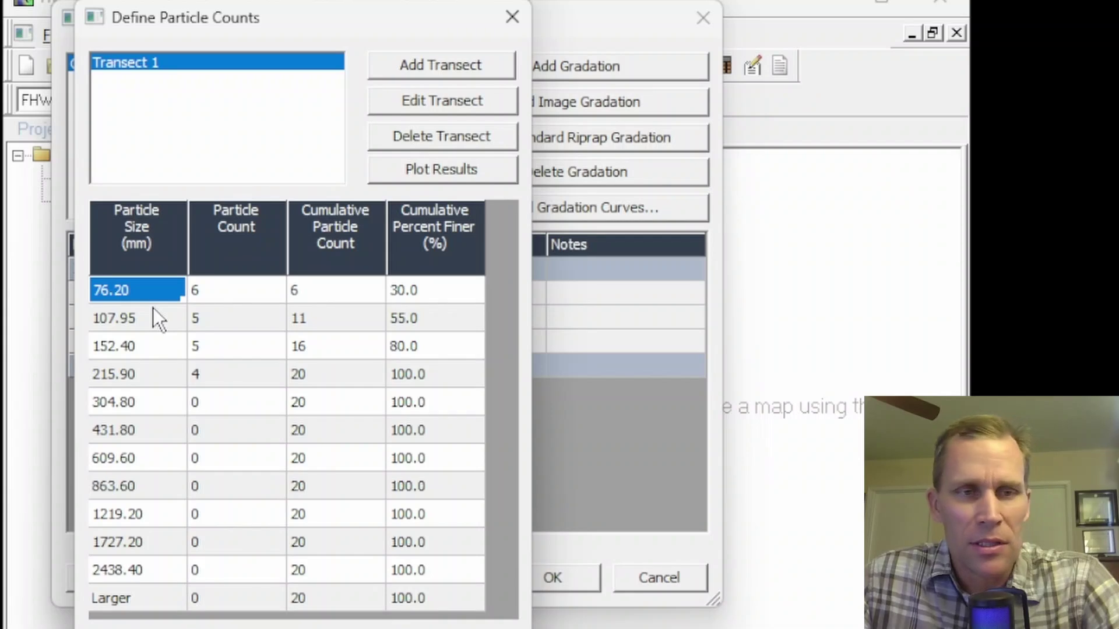
pyautogui.click(150, 310)
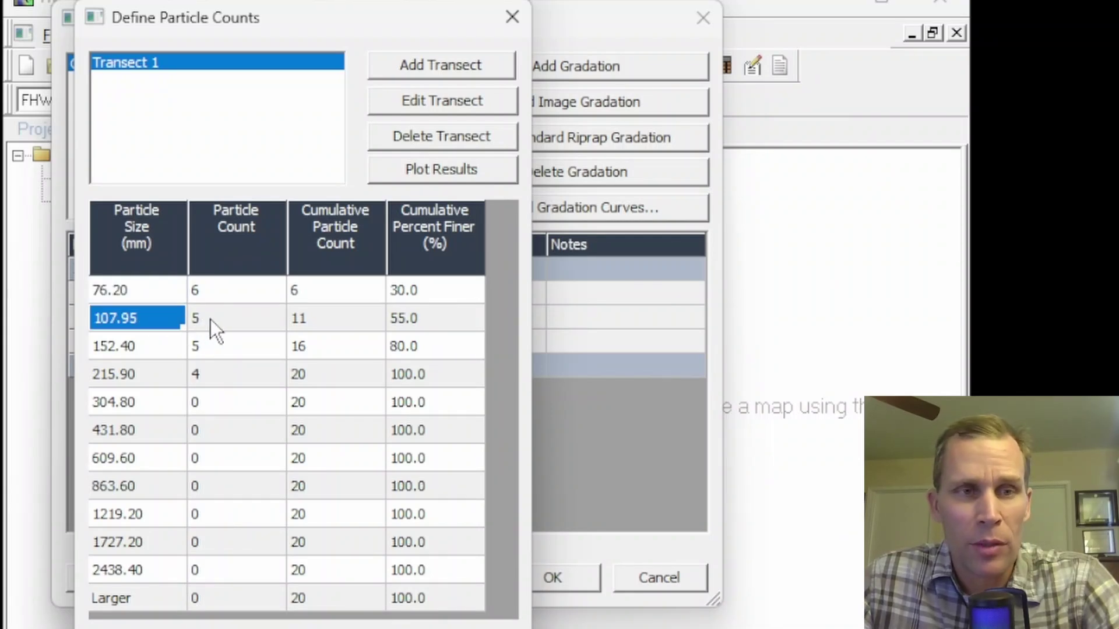
pyautogui.click(227, 319)
pyautogui.click(326, 319)
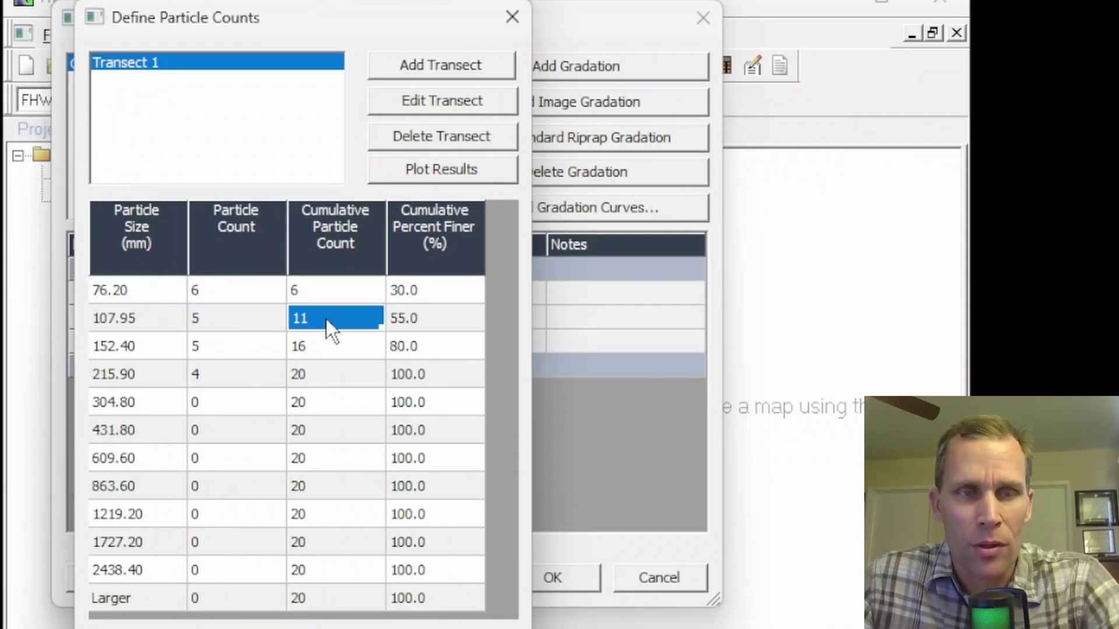
pyautogui.click(324, 349)
pyautogui.click(322, 375)
pyautogui.click(325, 399)
pyautogui.click(222, 254)
pyautogui.click(229, 281)
pyautogui.click(230, 282)
pyautogui.click(231, 309)
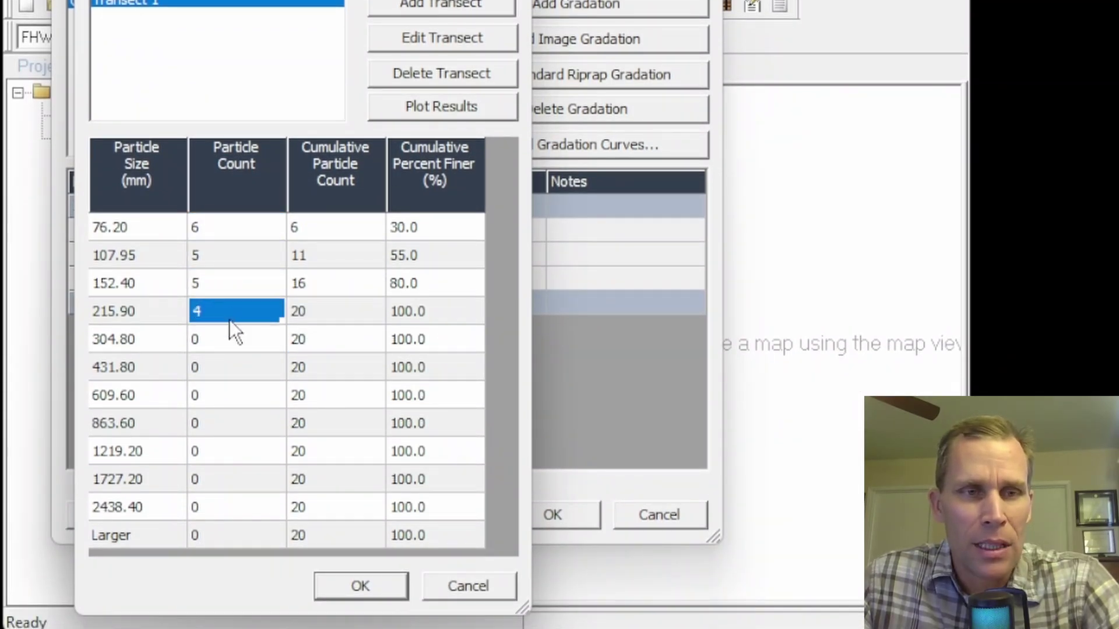
# Check the 215.90 mm class's count, cumulative count and percent finer, and accept the particle counts
pyautogui.click(136, 284)
pyautogui.click(150, 310)
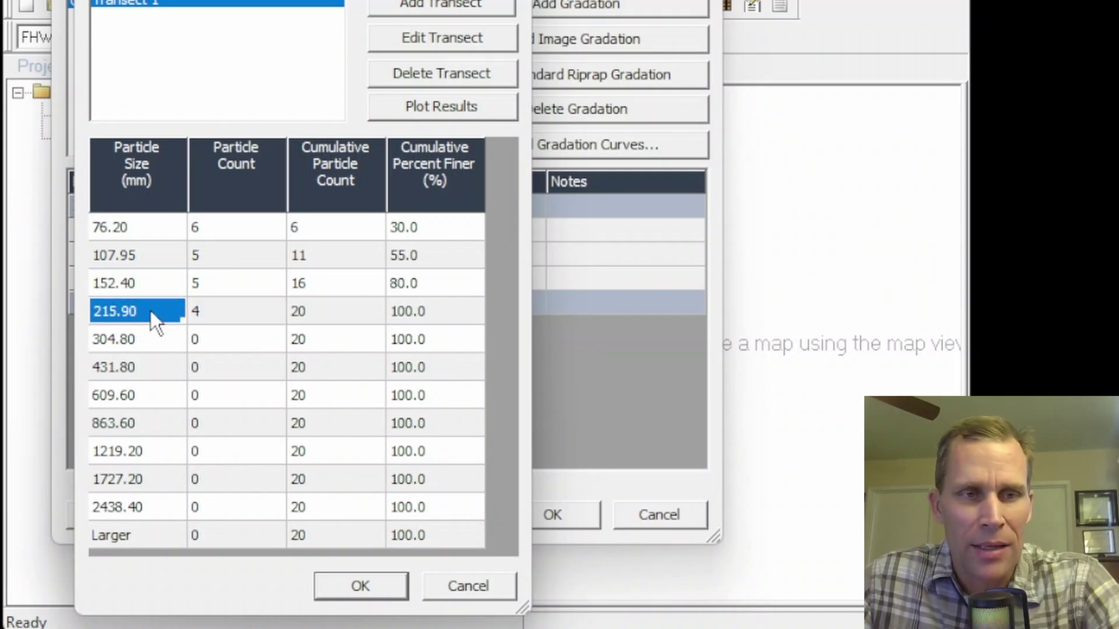
pyautogui.click(229, 313)
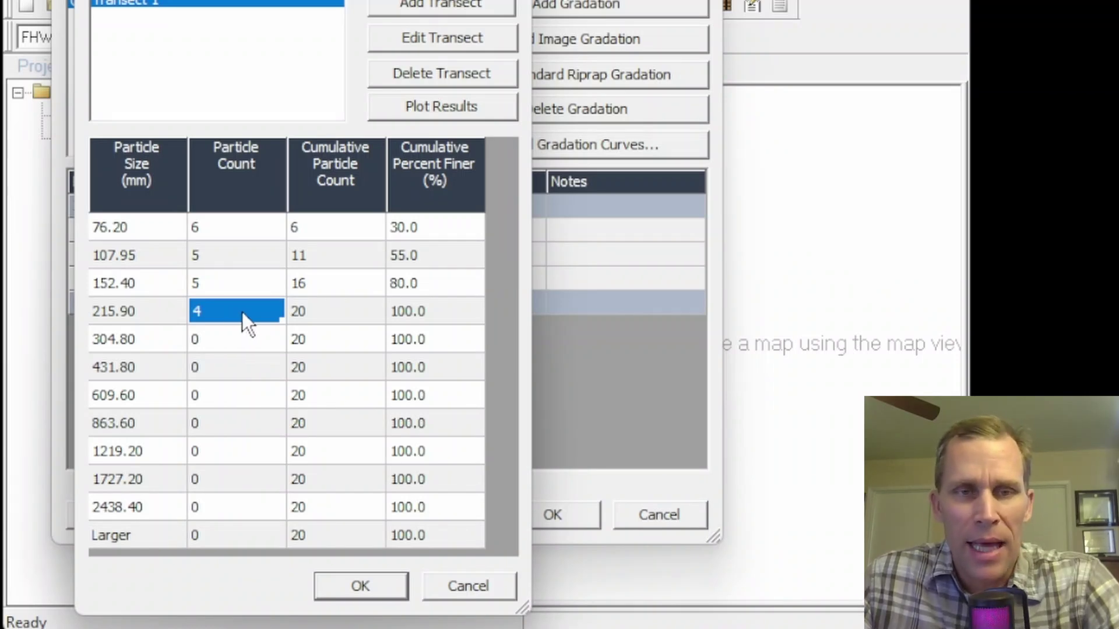
pyautogui.click(320, 310)
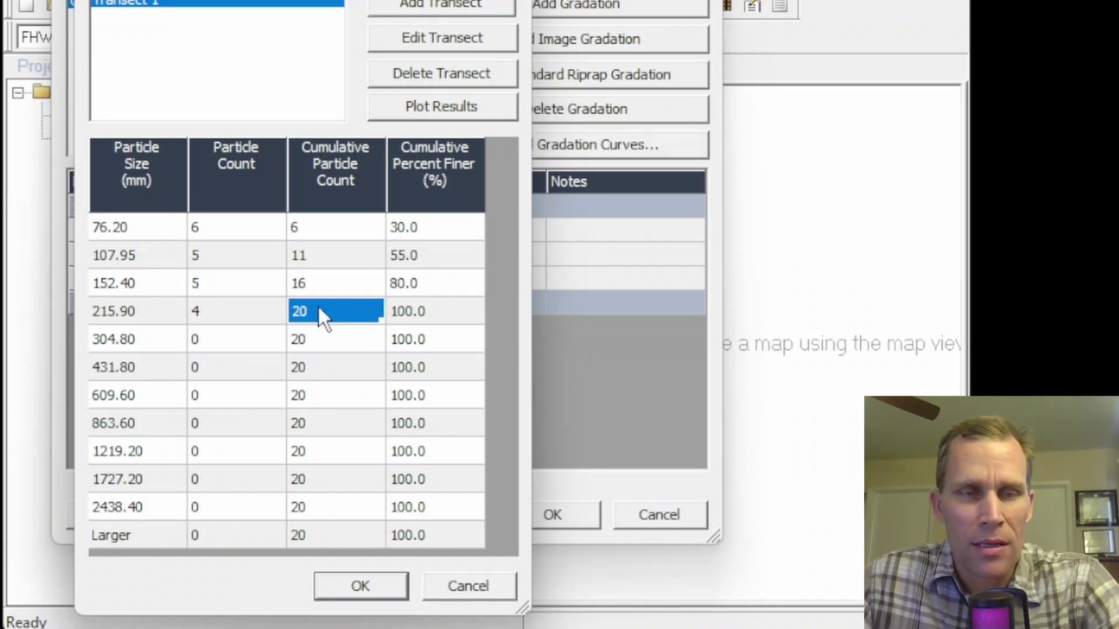
pyautogui.click(417, 312)
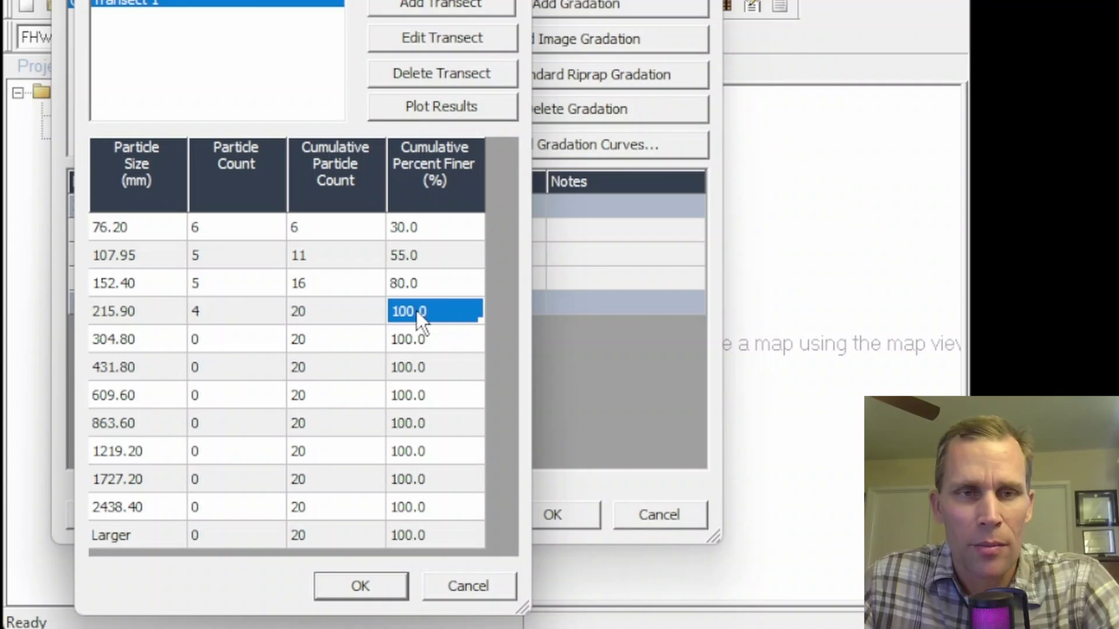
pyautogui.click(368, 599)
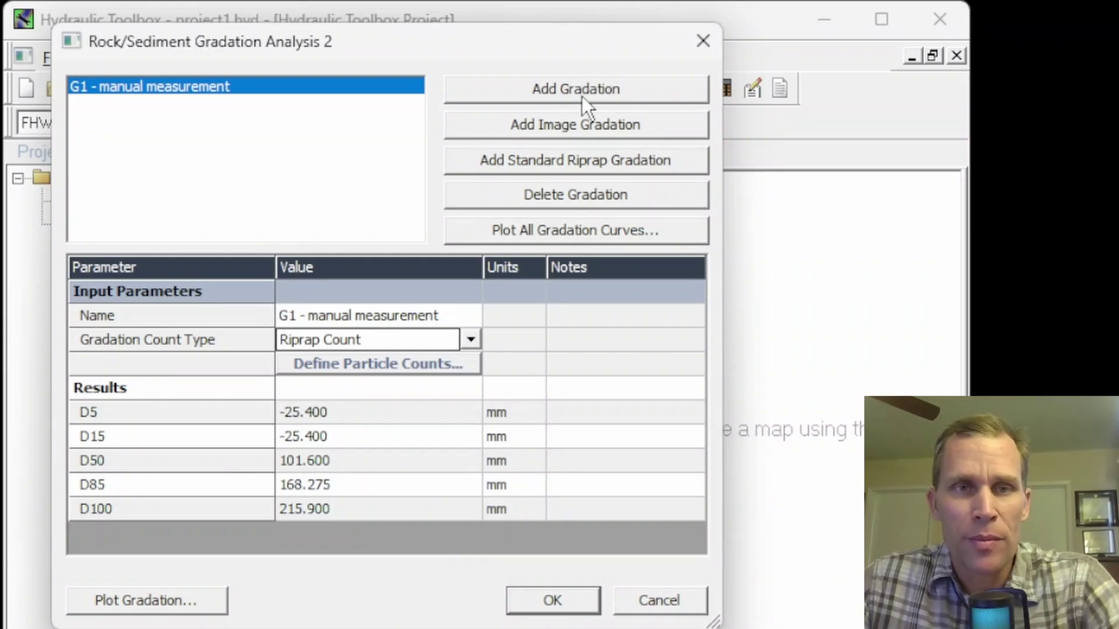
# Add an image gradation and name it "G1 - image"
pyautogui.click(552, 128)
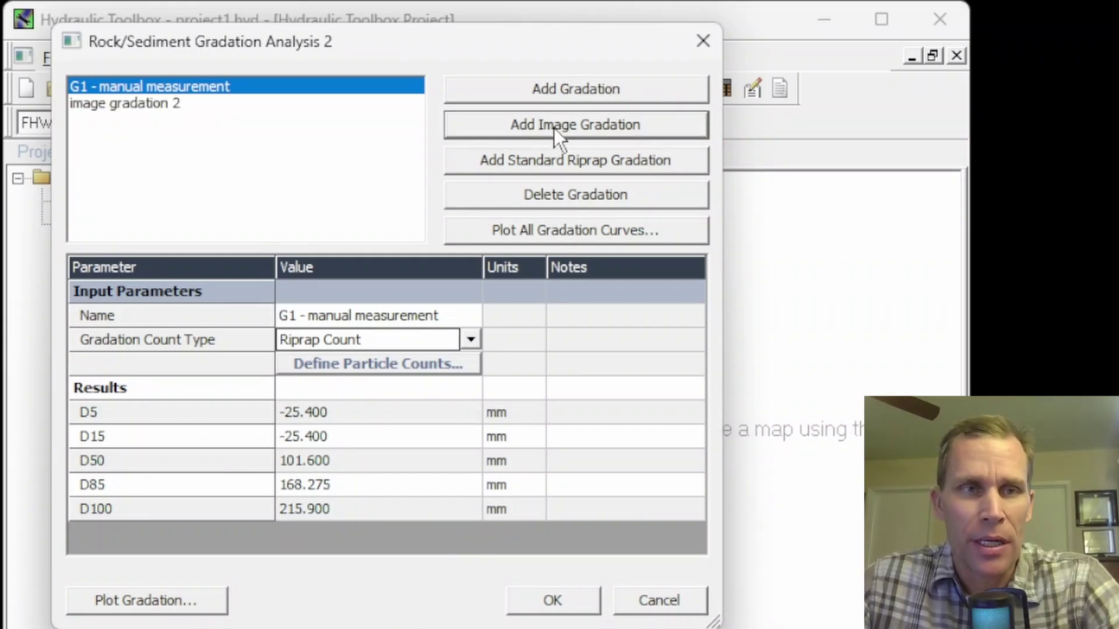
pyautogui.click(148, 104)
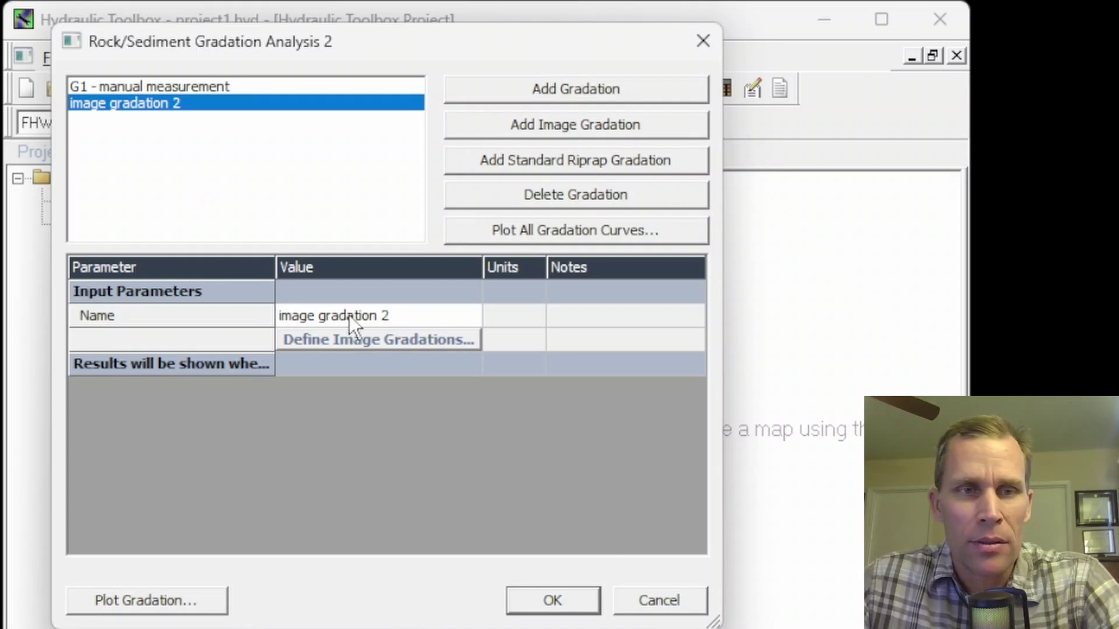
pyautogui.click(384, 316)
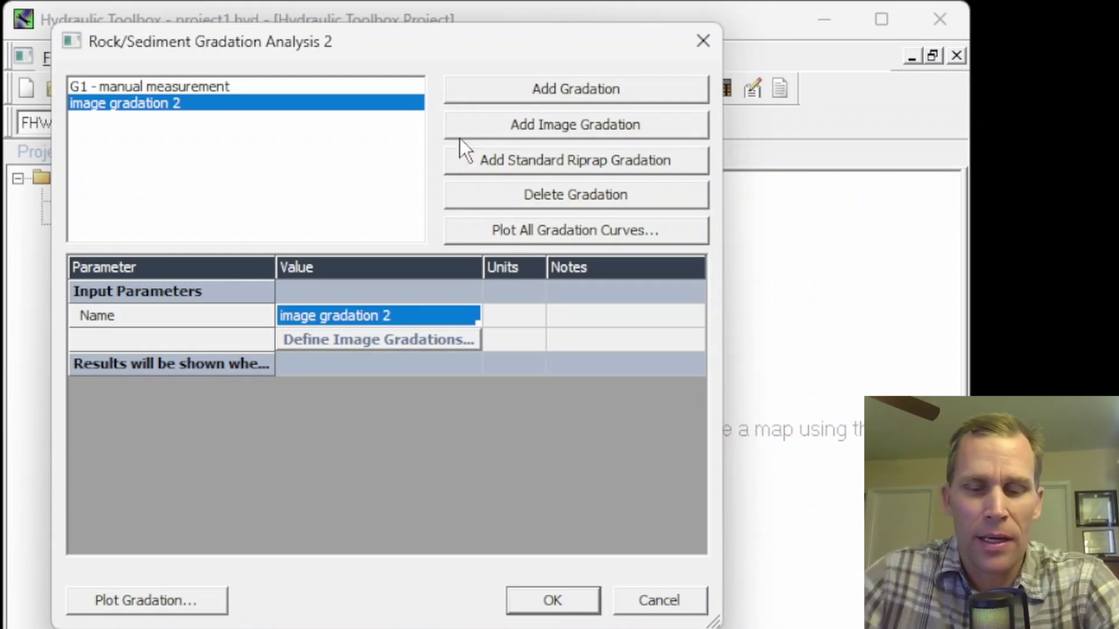
pyautogui.write('G')
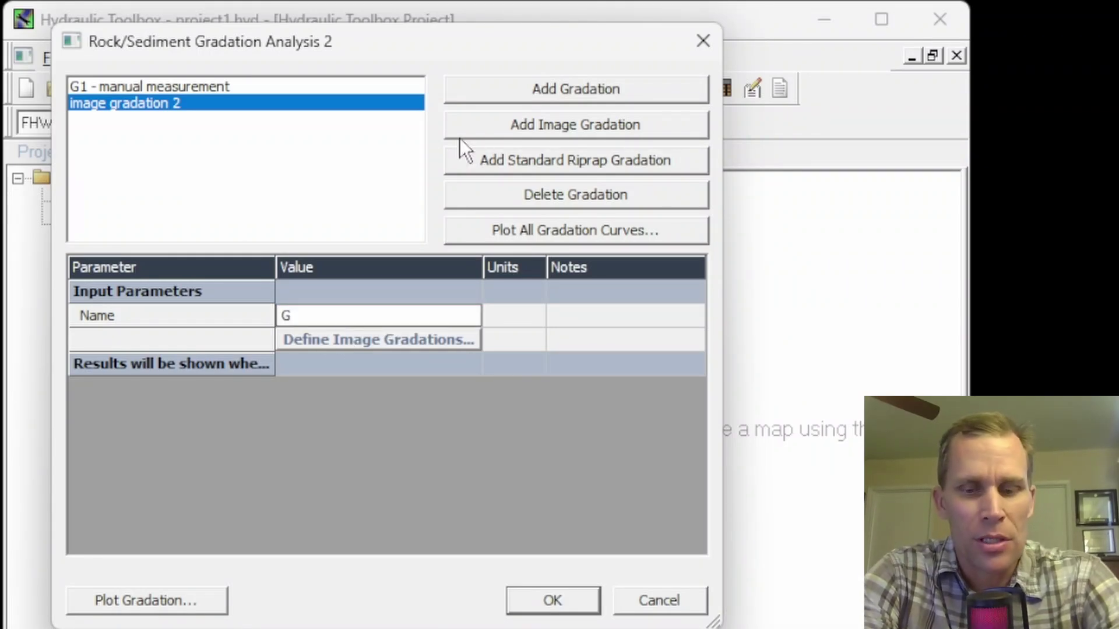
pyautogui.write('1 - image gr')
pyautogui.press('BackSpace')
pyautogui.press('BackSpace')
pyautogui.press('BackSpace')
pyautogui.press('Return')
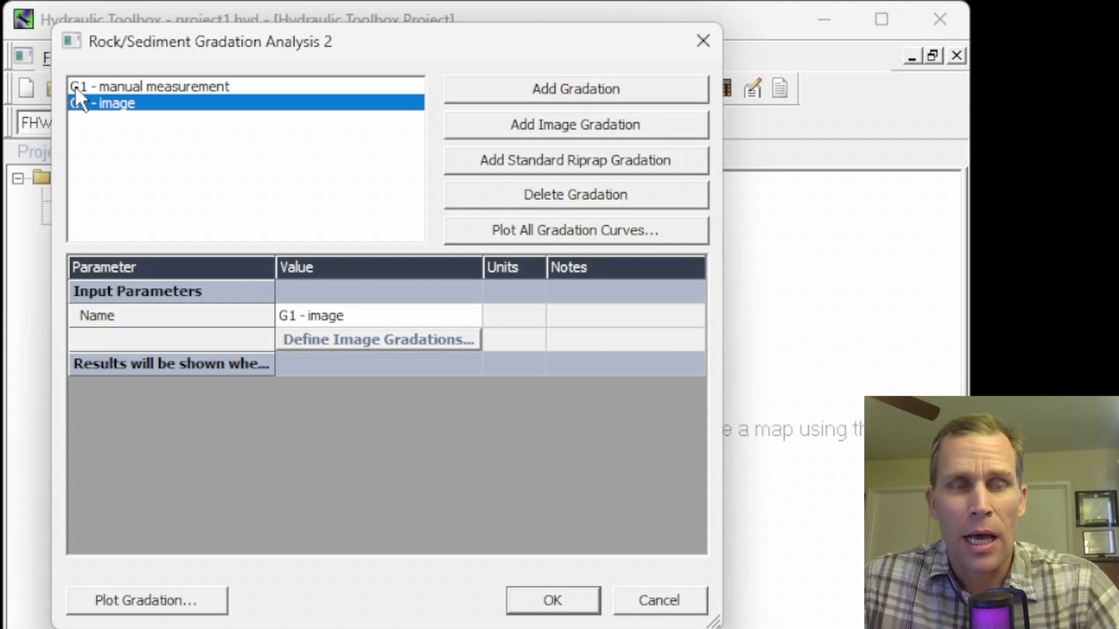
# Compare the parameters of the "G1 - manual measurement" and "G1 - image" gradations
pyautogui.click(100, 85)
pyautogui.click(119, 105)
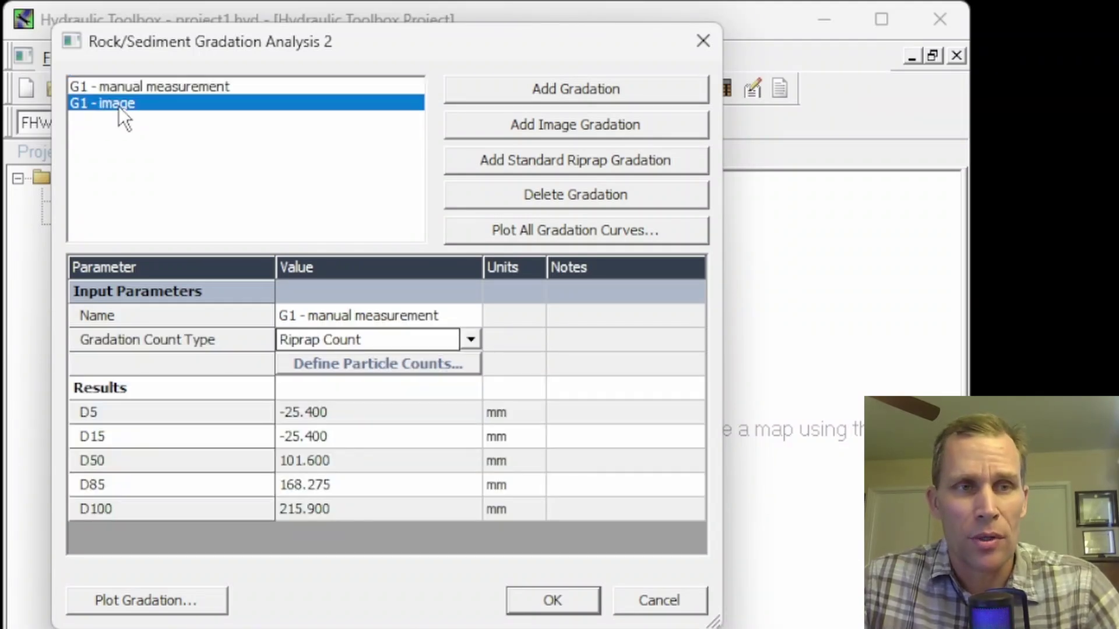
pyautogui.click(119, 86)
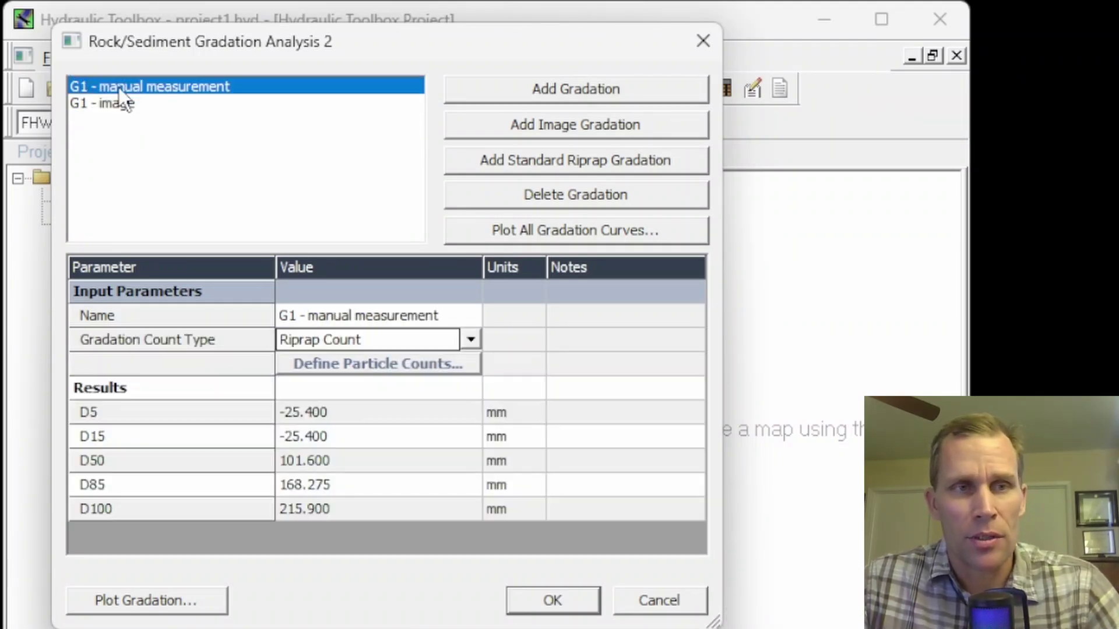
pyautogui.click(121, 103)
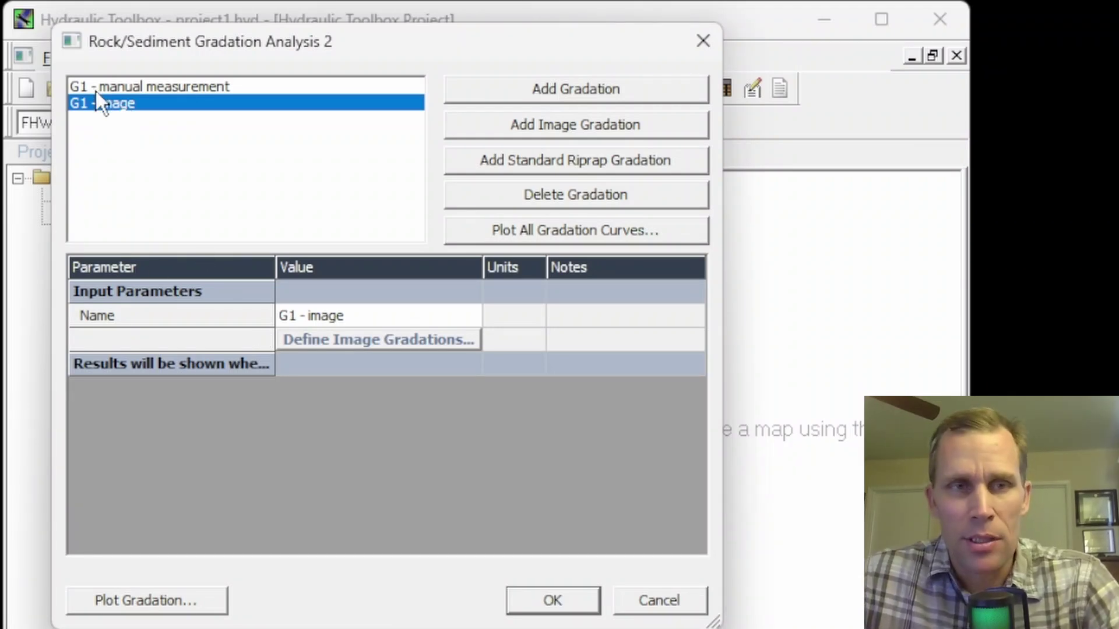
# Open the image gradation definition for "G1 - image" and load pic2.jpg as its single photo
pyautogui.click(341, 315)
pyautogui.click(359, 341)
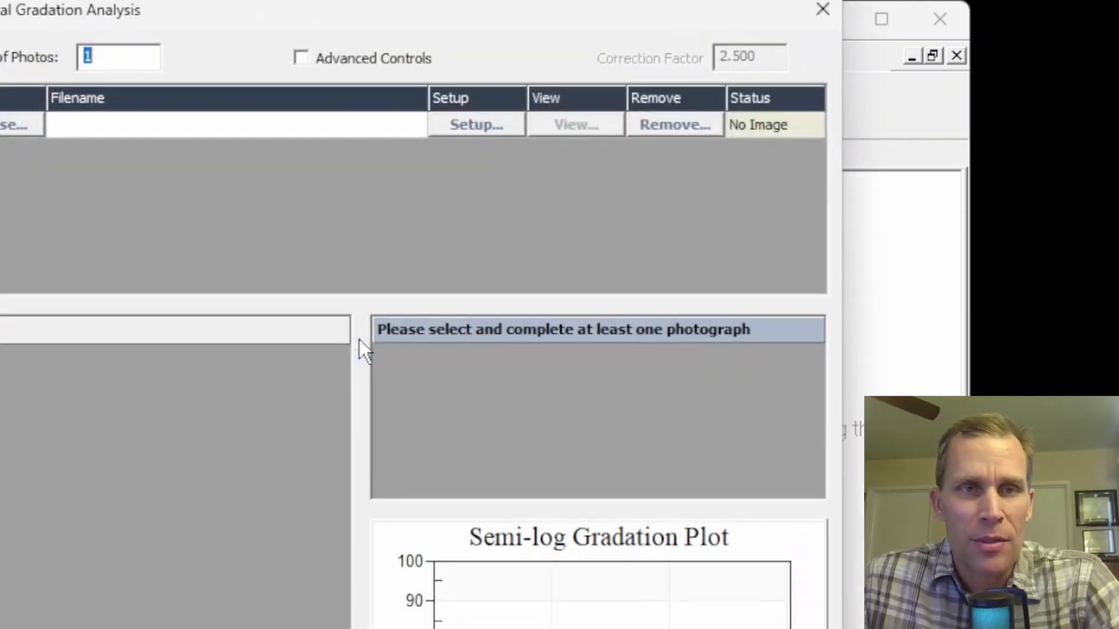
pyautogui.moveTo(278, 12); pyautogui.dragTo(351, 31)
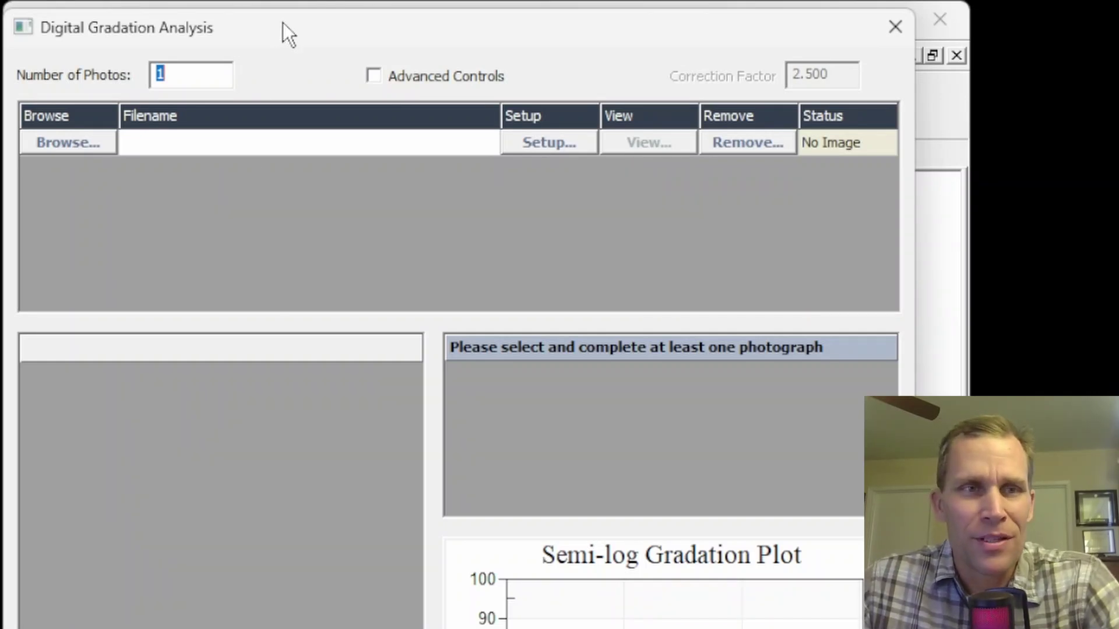
pyautogui.click(211, 148)
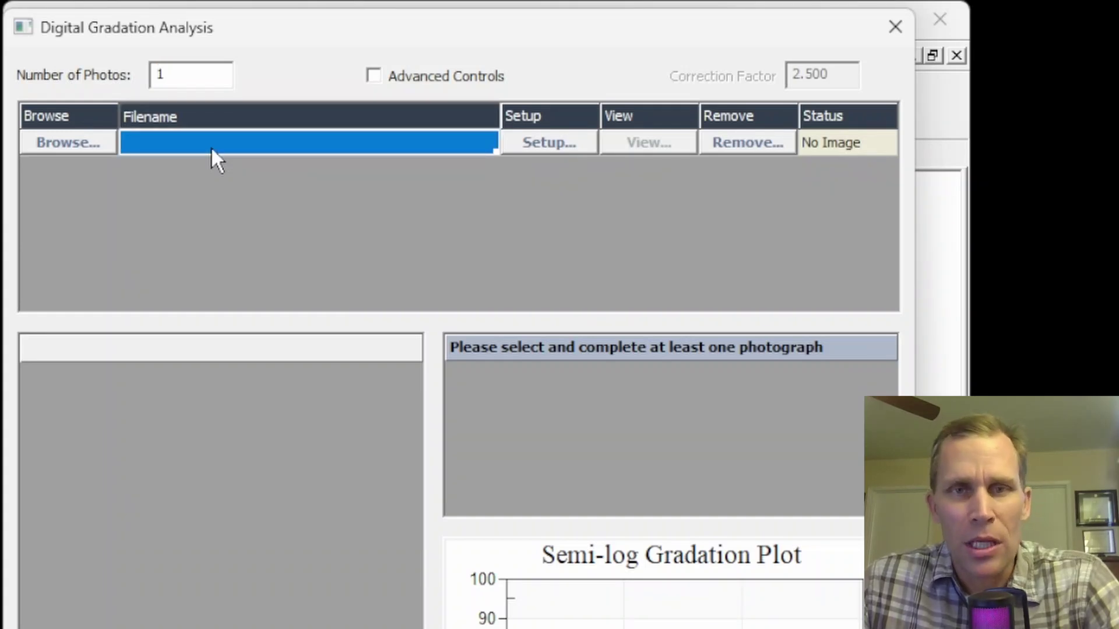
pyautogui.moveTo(200, 68); pyautogui.dragTo(140, 79)
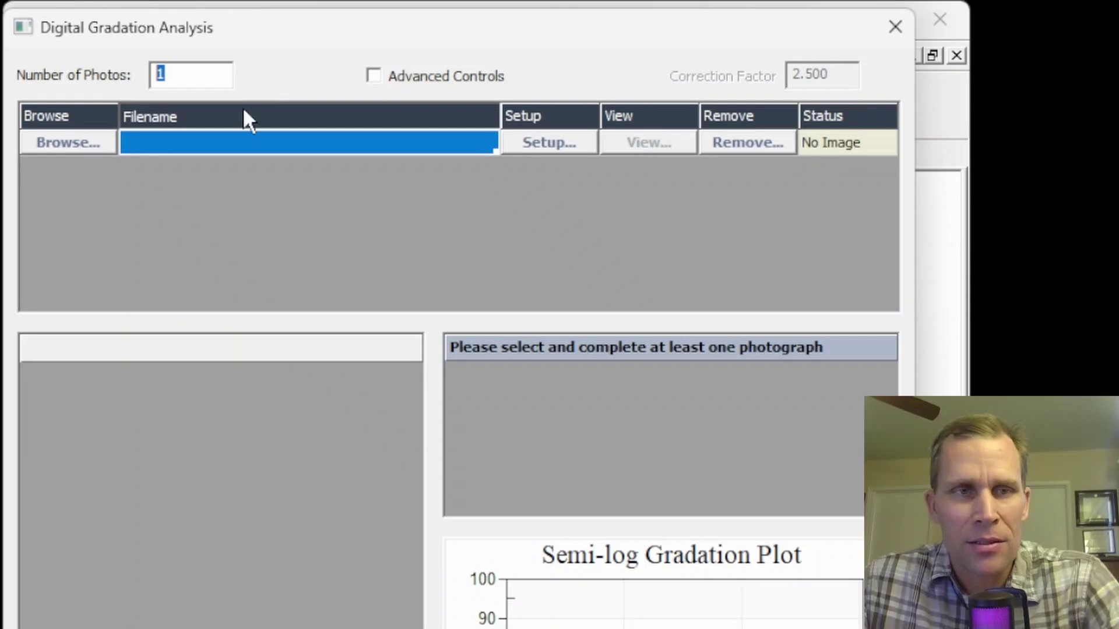
pyautogui.click(72, 142)
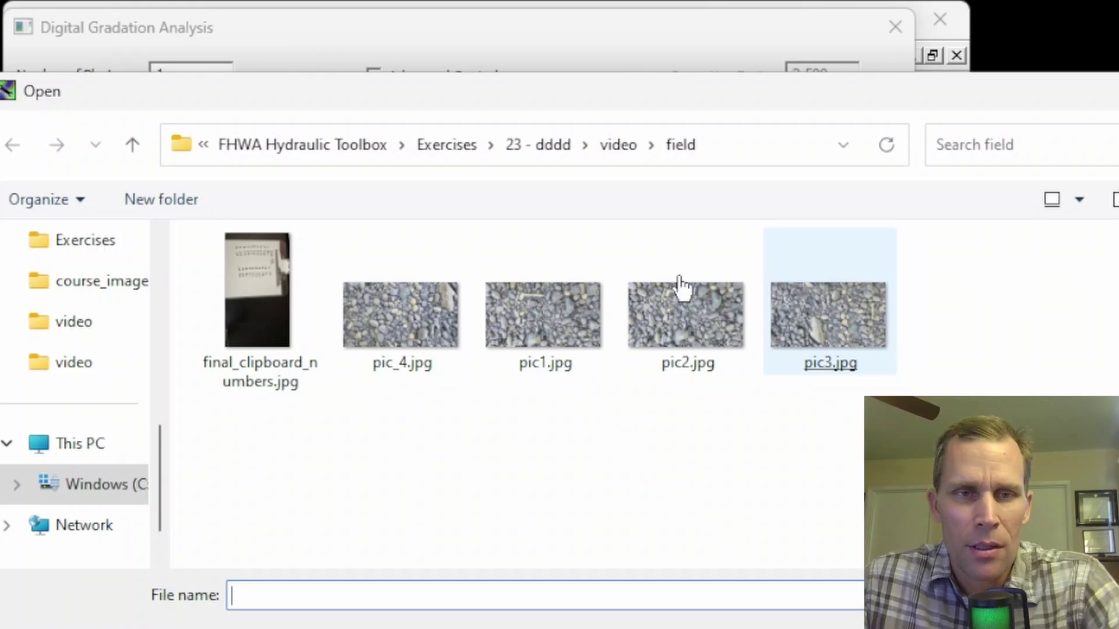
pyautogui.doubleClick(719, 319)
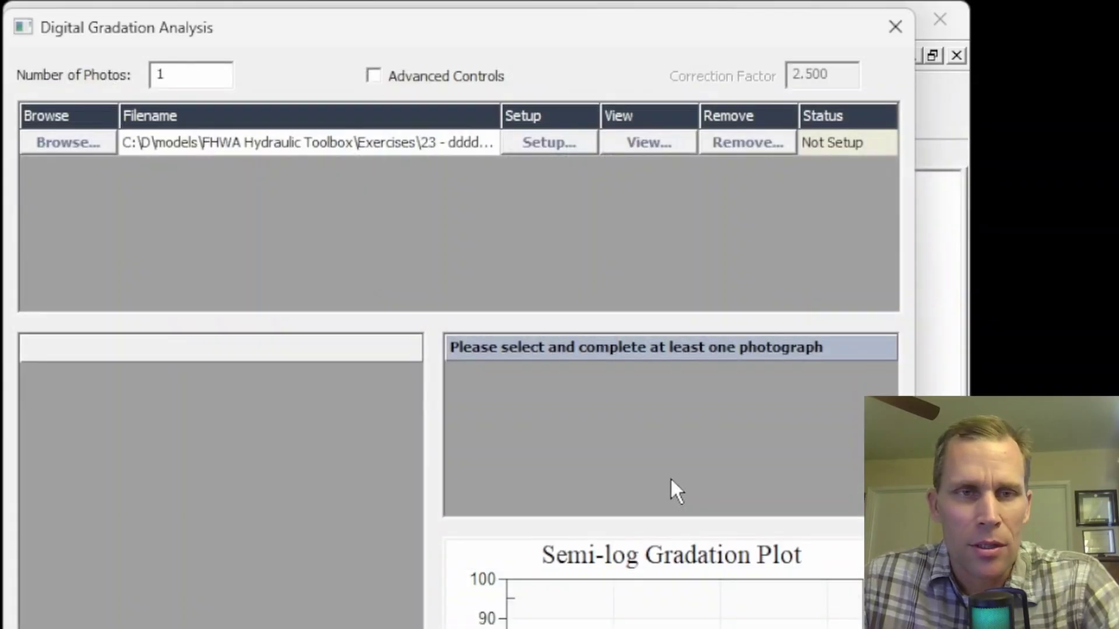
# Set up pic2.jpg by fitting the scale line to the ends of the yellow ruler and setting its length to 12 in
pyautogui.click(547, 145)
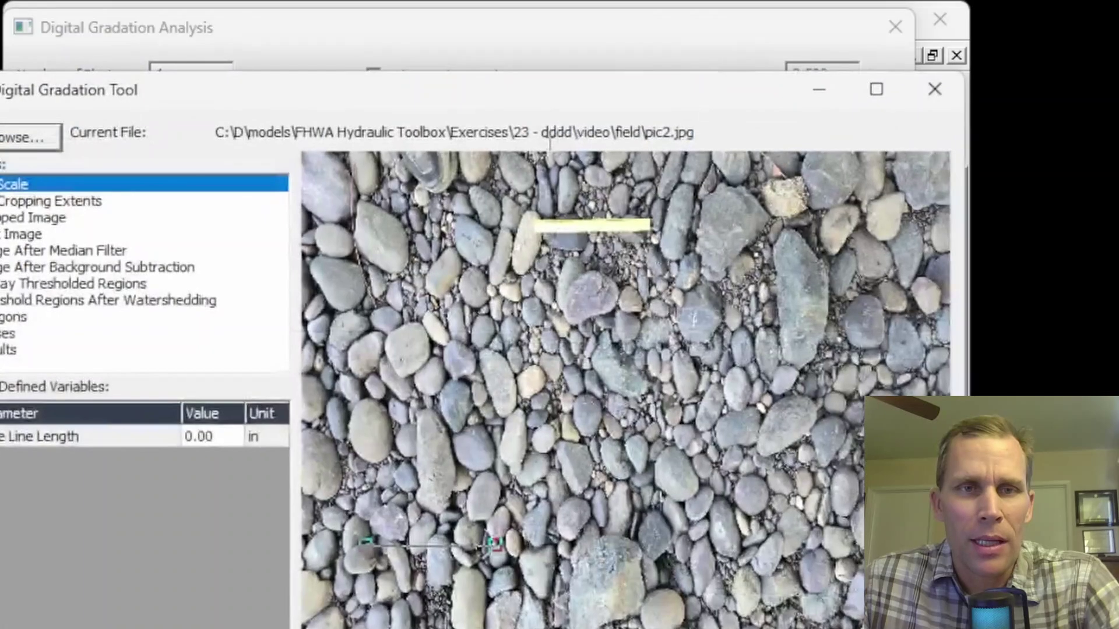
pyautogui.moveTo(577, 93); pyautogui.dragTo(627, 40)
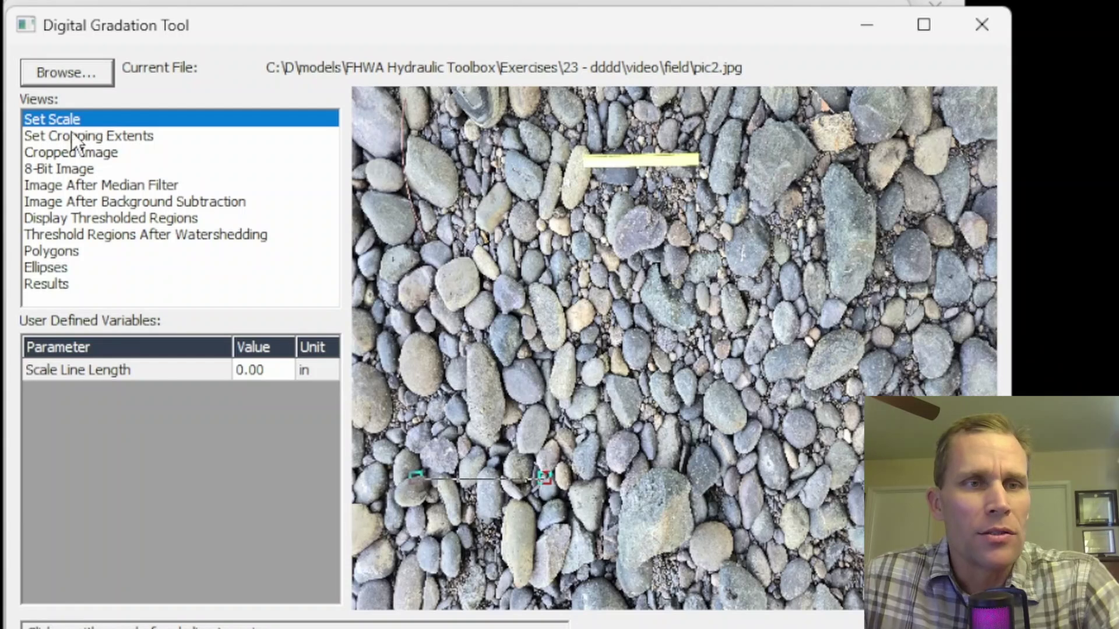
pyautogui.click(52, 120)
pyautogui.click(57, 136)
pyautogui.click(748, 261)
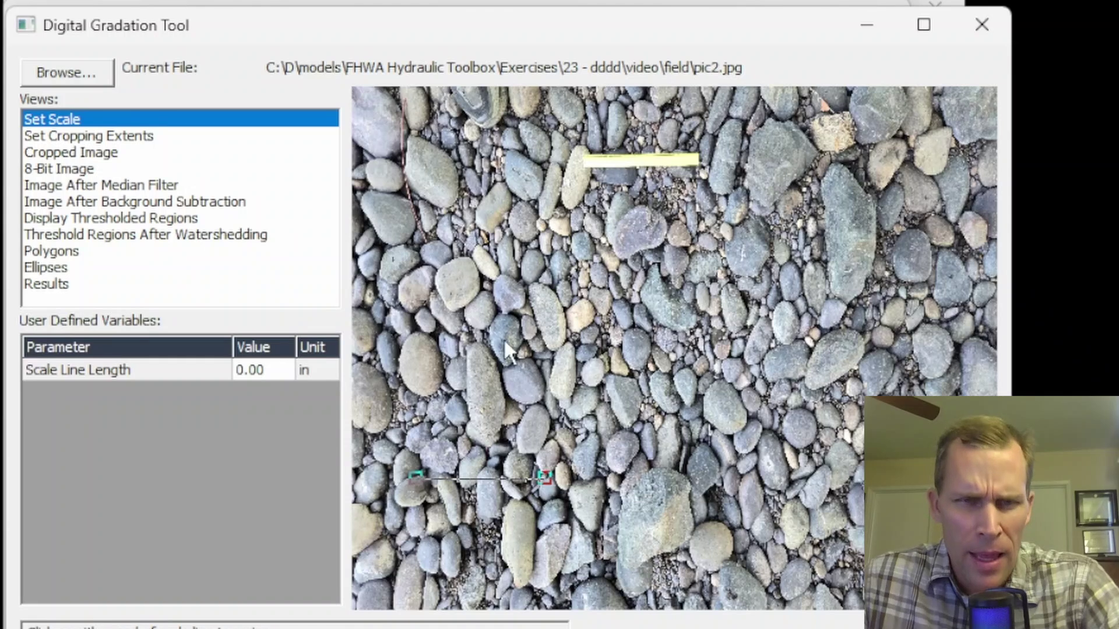
pyautogui.moveTo(546, 478)
pyautogui.mouseDown()
pyautogui.moveTo(534, 339)
pyautogui.moveTo(562, 169)
pyautogui.moveTo(621, 162)
pyautogui.moveTo(589, 162)
pyautogui.moveTo(509, 231)
pyautogui.moveTo(562, 167)
pyautogui.moveTo(583, 160)
pyautogui.mouseUp()
pyautogui.click(693, 156)
pyautogui.click(585, 159)
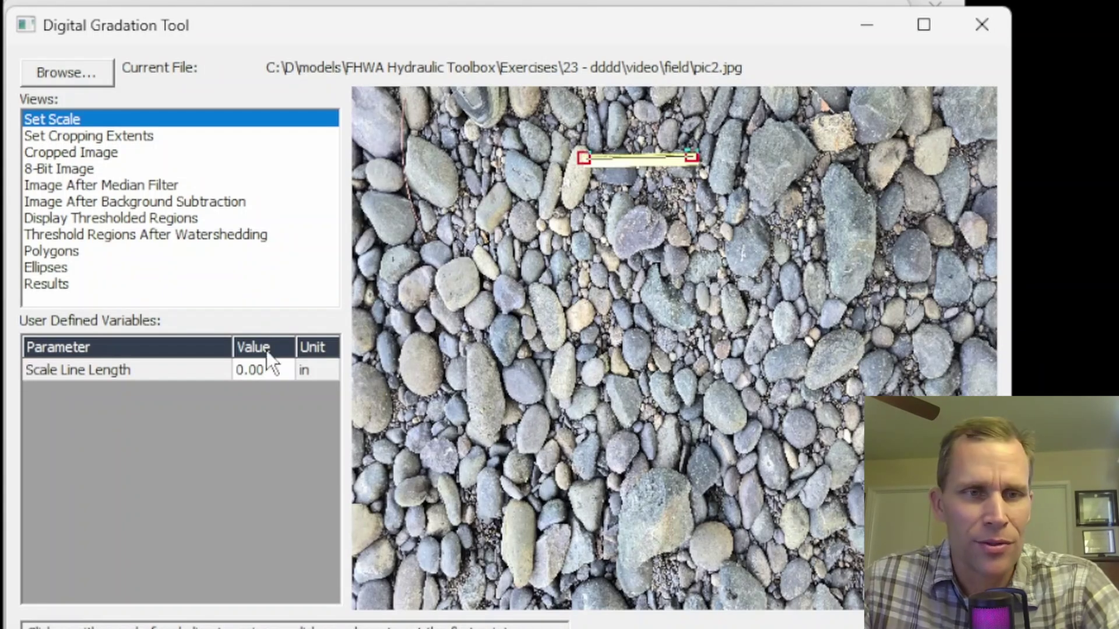
pyautogui.click(268, 372)
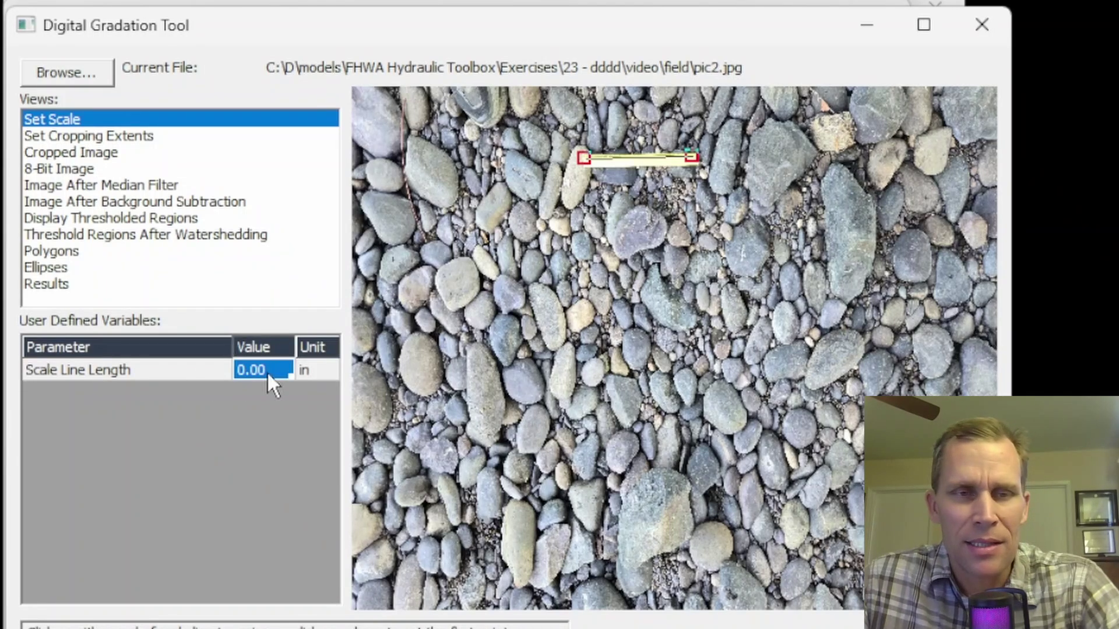
pyautogui.write('12')
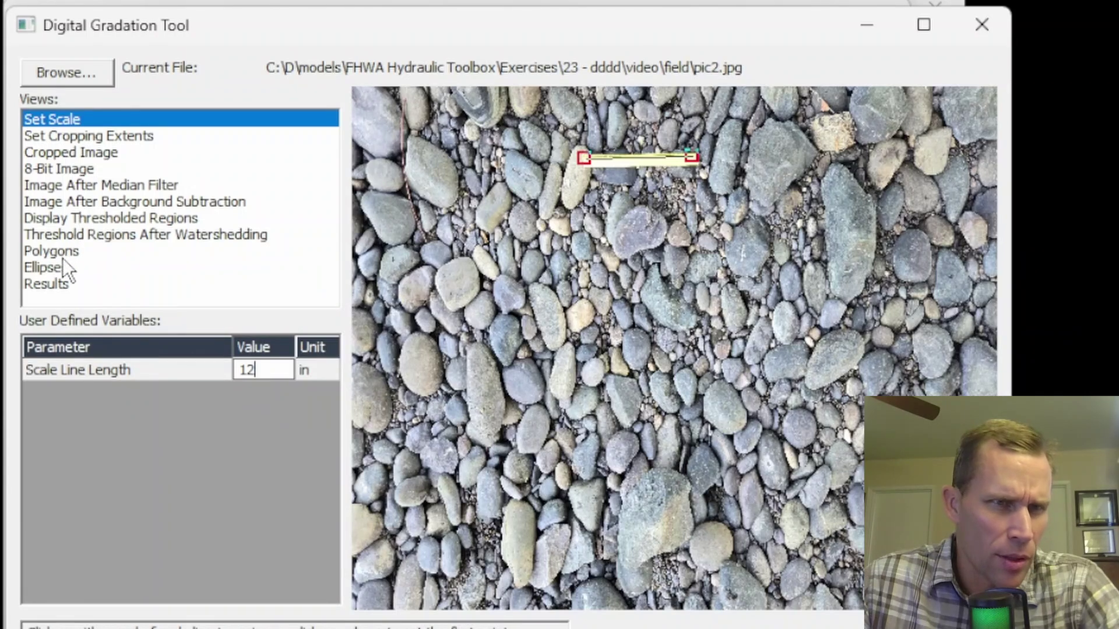
# Compute the results for pic2.jpg, review the particle counts across all size classes, and accept them
pyautogui.click(44, 286)
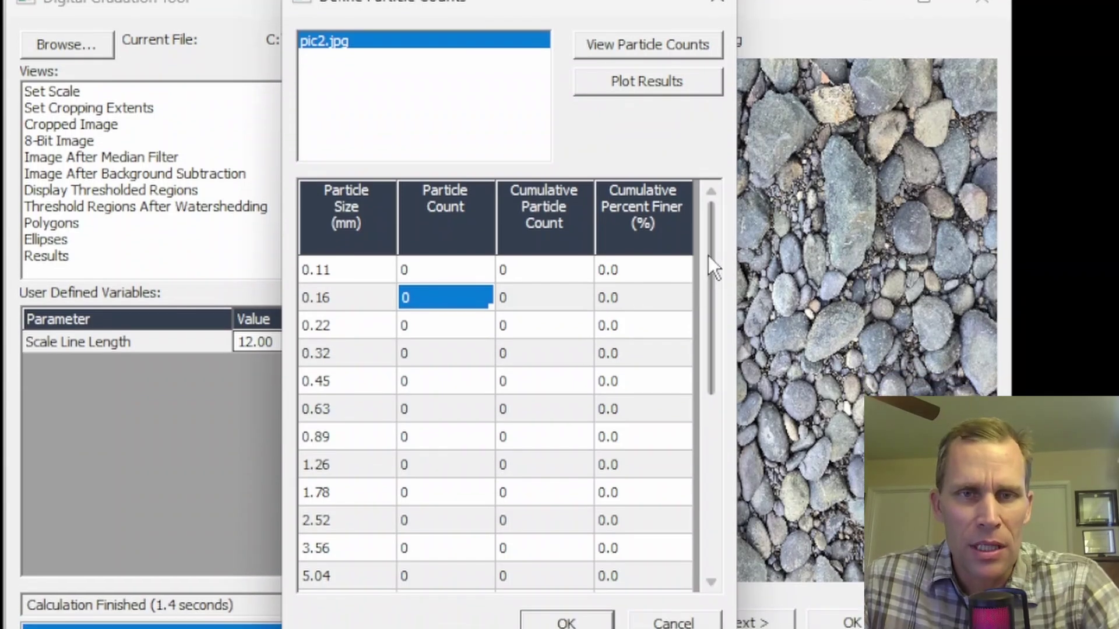
pyautogui.moveTo(711, 292); pyautogui.dragTo(713, 442)
pyautogui.moveTo(713, 393); pyautogui.dragTo(655, 225)
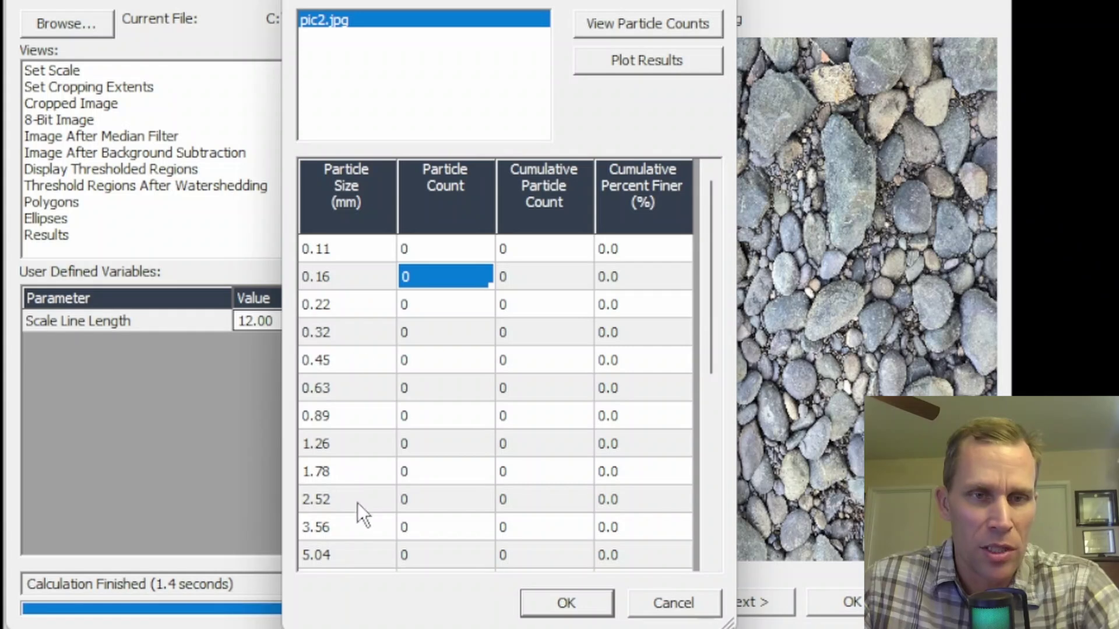
pyautogui.moveTo(710, 284); pyautogui.dragTo(733, 524)
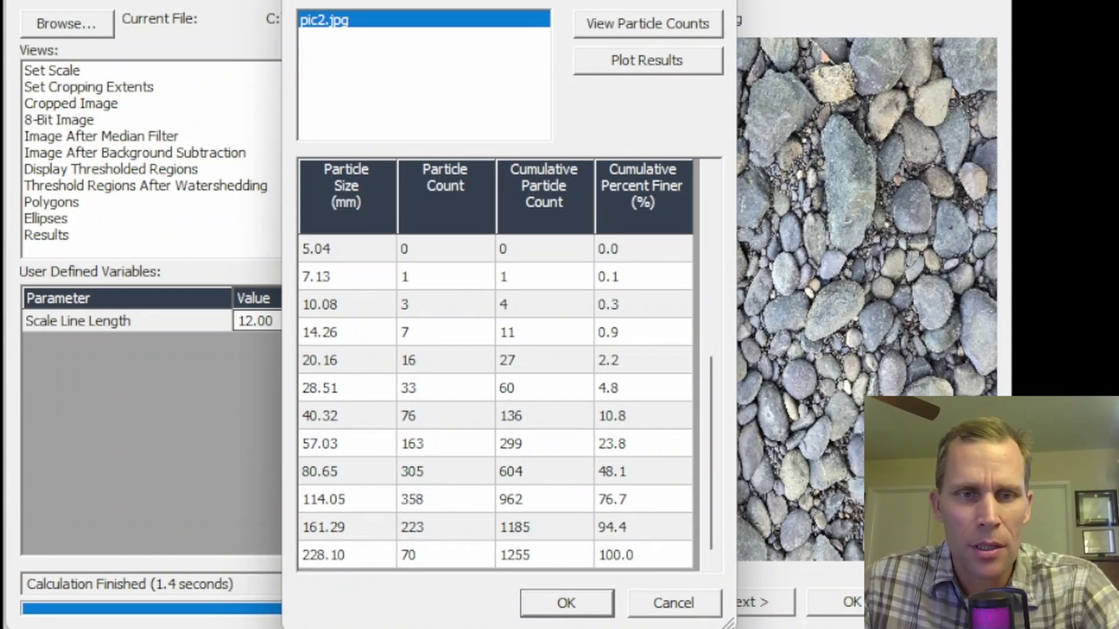
pyautogui.click(568, 604)
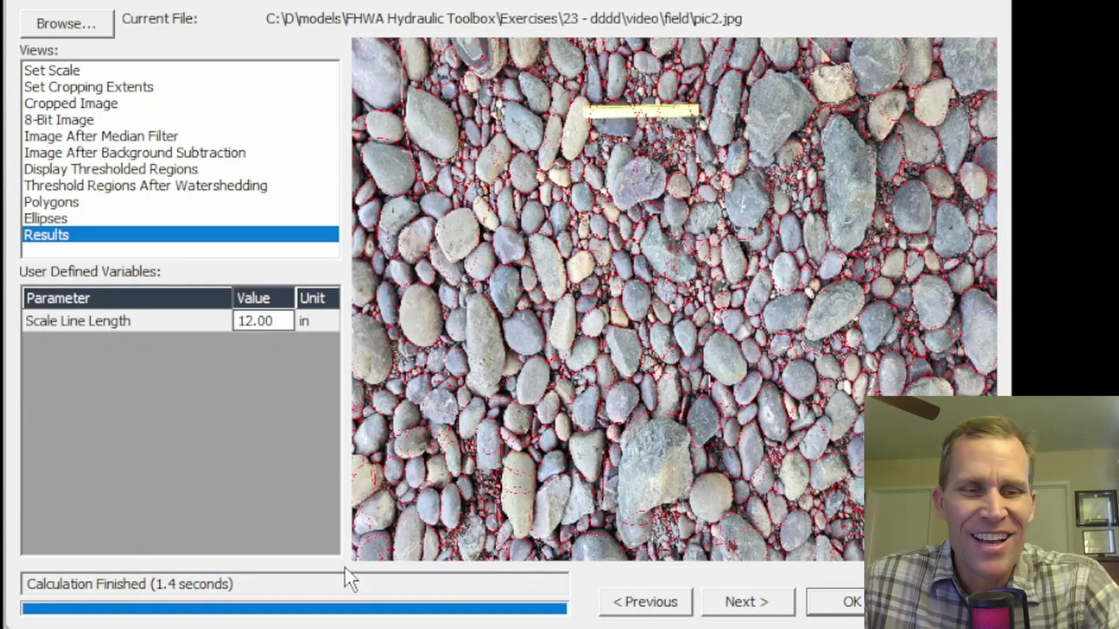
# Accept the photo setup, check the digital gradation analysis results, and apply them to "G1 - image"
pyautogui.click(849, 606)
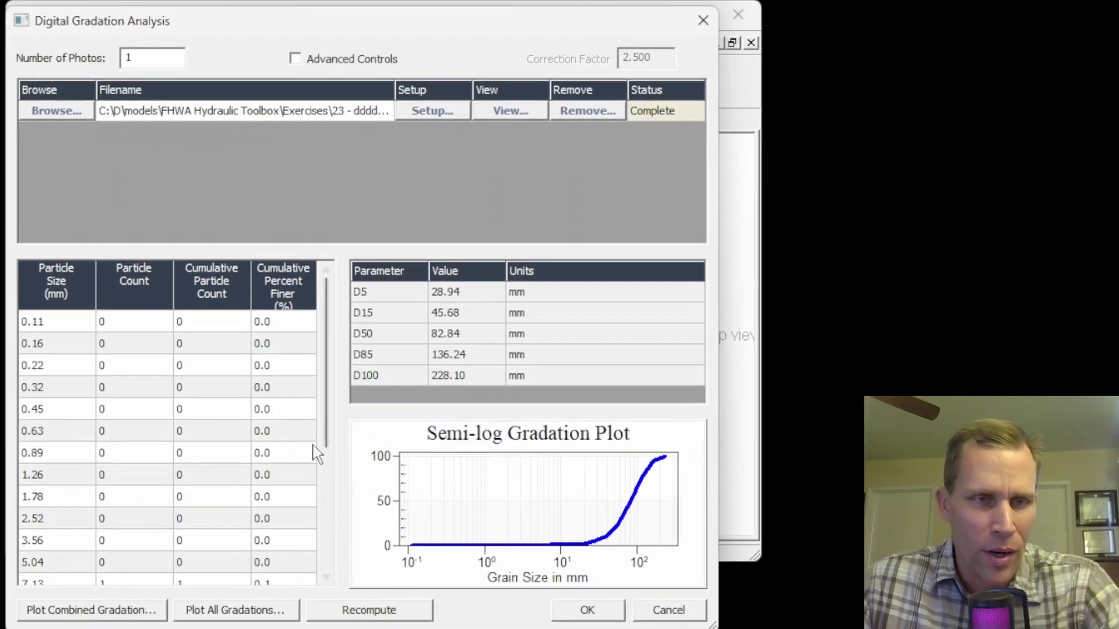
pyautogui.moveTo(324, 349); pyautogui.dragTo(305, 333)
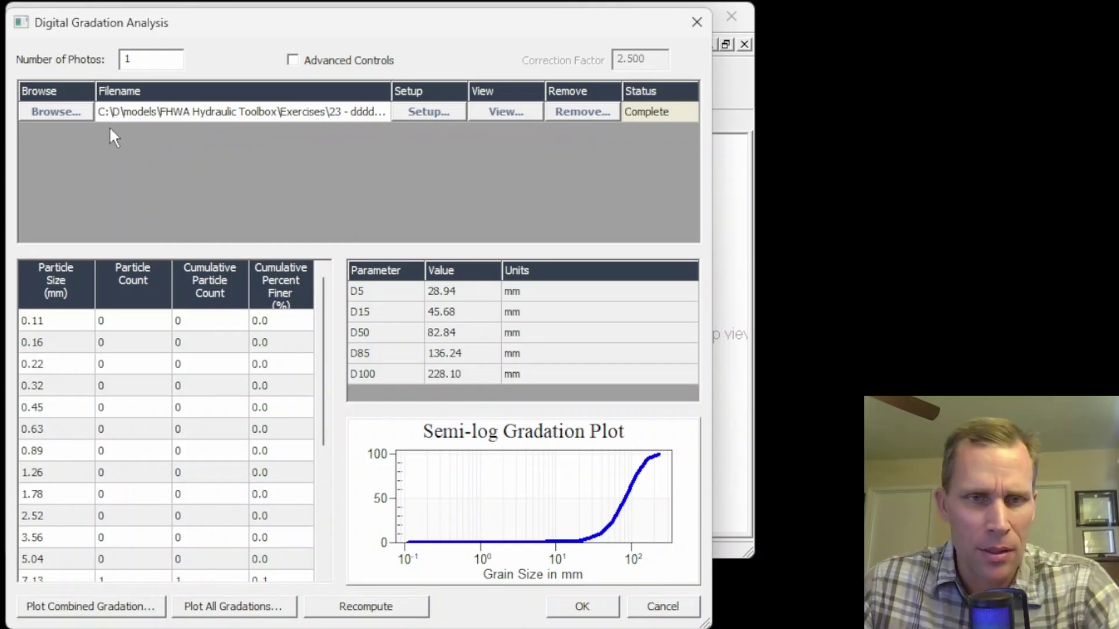
pyautogui.click(581, 608)
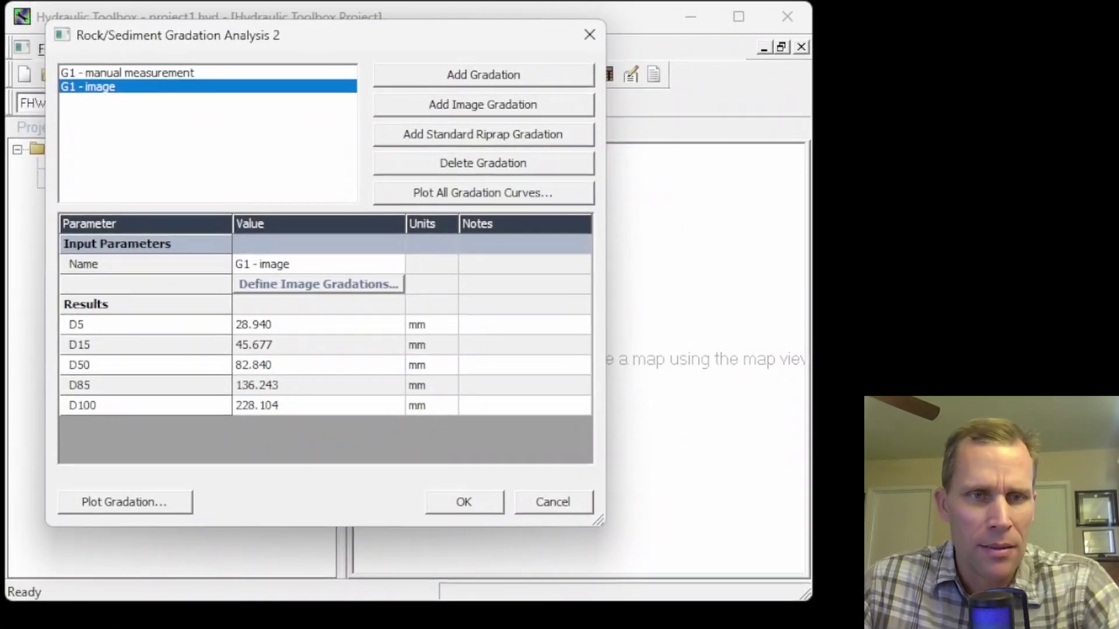
# Compare the D5 to D100 results of "G1 - image" with the results of "G1 - manual measurement"
pyautogui.click(279, 326)
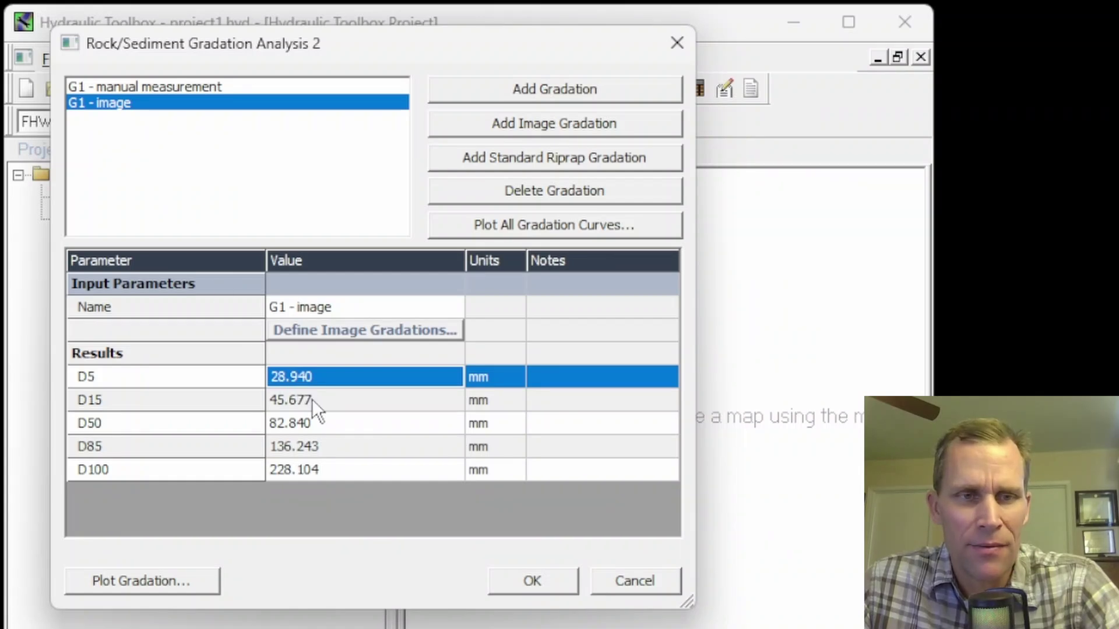
pyautogui.click(297, 402)
pyautogui.click(299, 433)
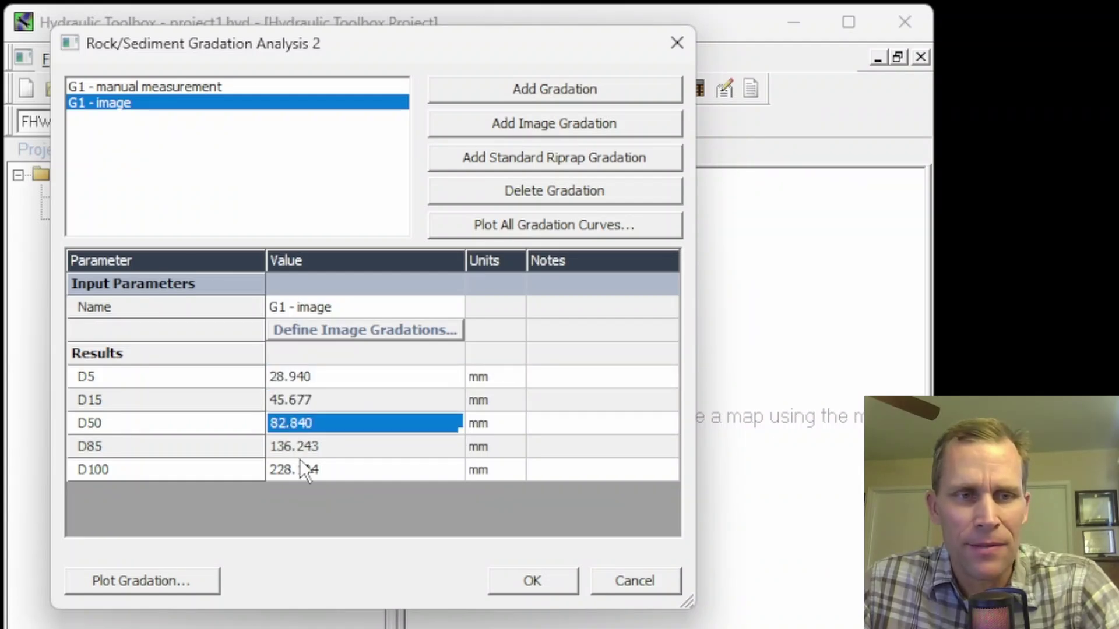
pyautogui.click(300, 465)
pyautogui.click(307, 456)
pyautogui.click(304, 461)
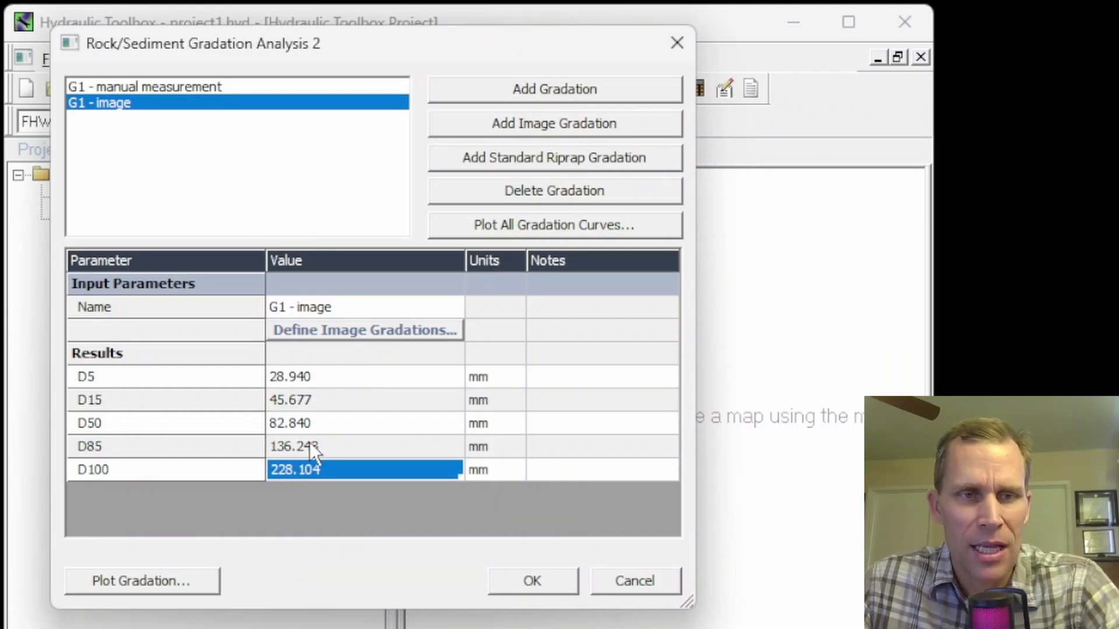
pyautogui.click(144, 89)
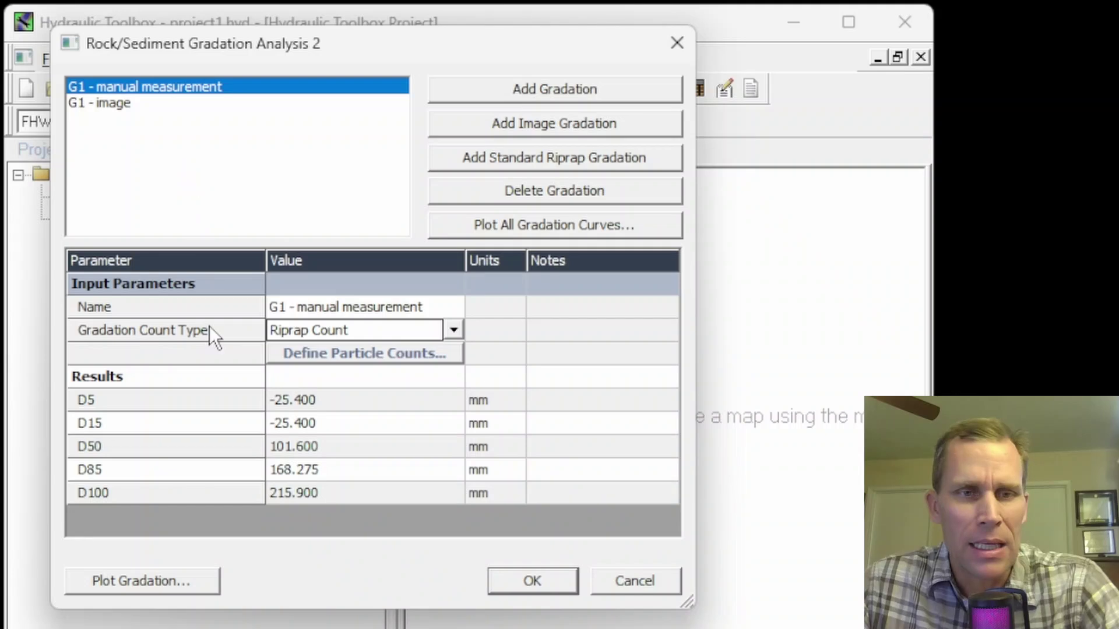
pyautogui.click(327, 407)
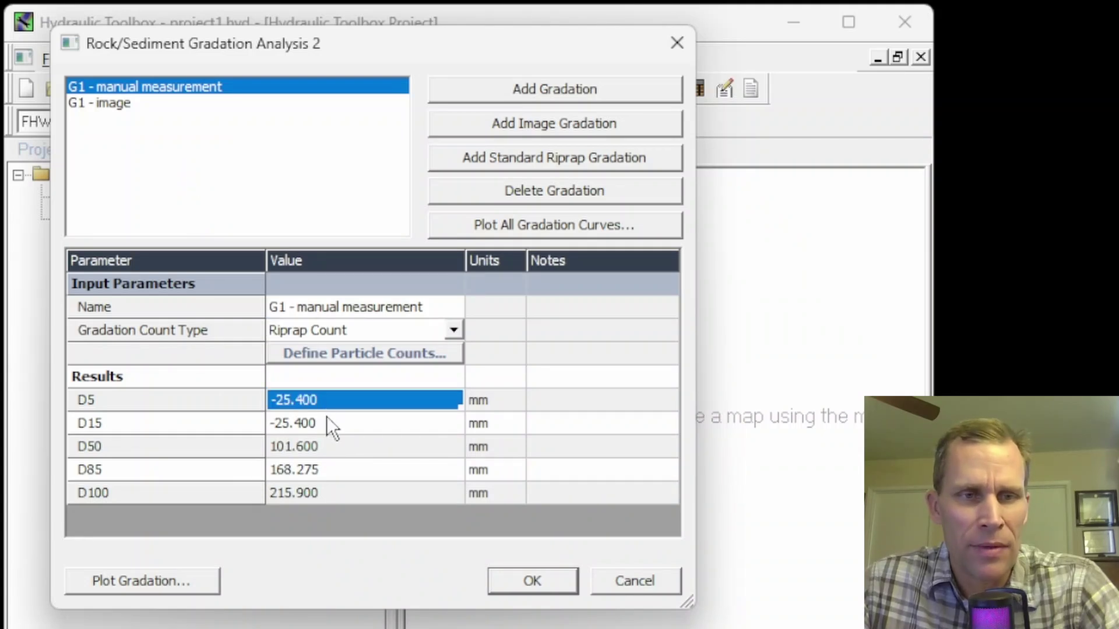
pyautogui.click(326, 421)
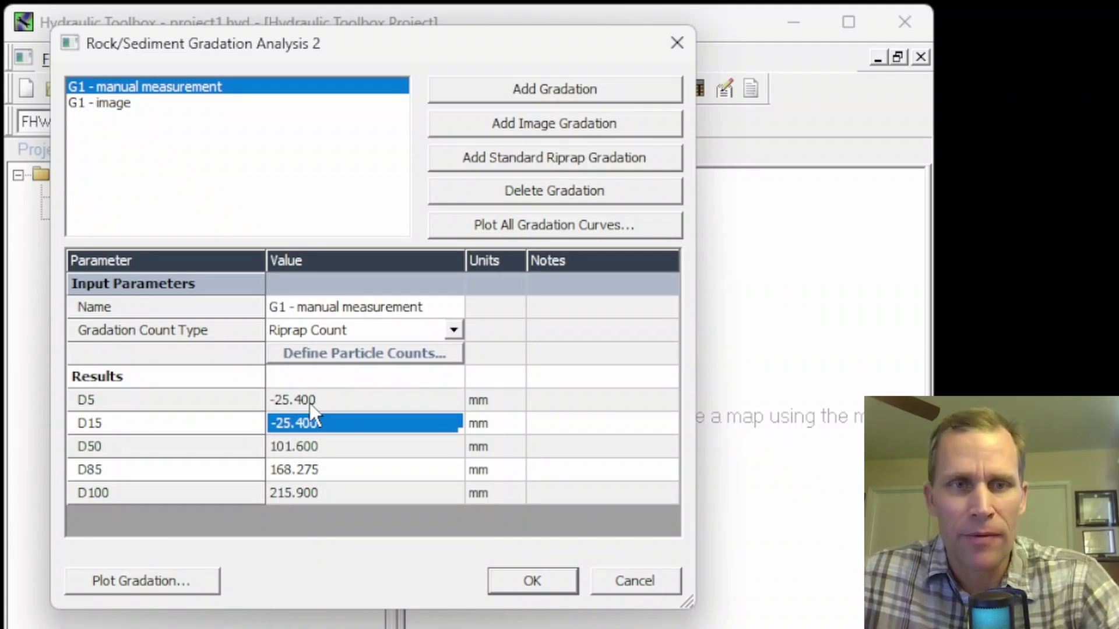
# Plot all gradation curves to compare the manual and image gradations, and close the plot
pyautogui.click(106, 103)
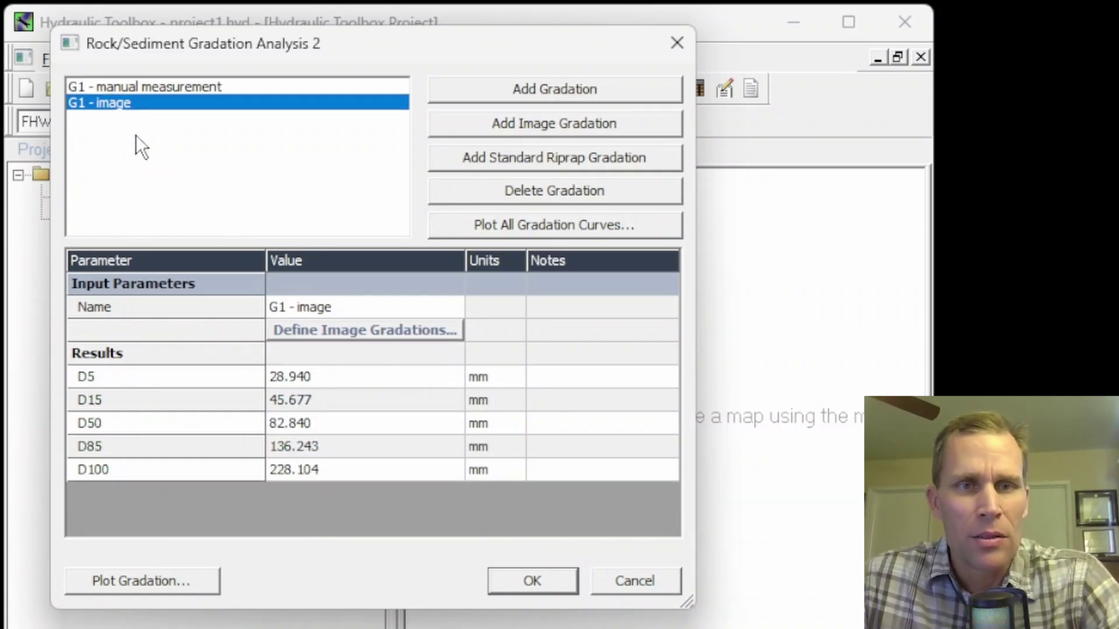
pyautogui.click(557, 233)
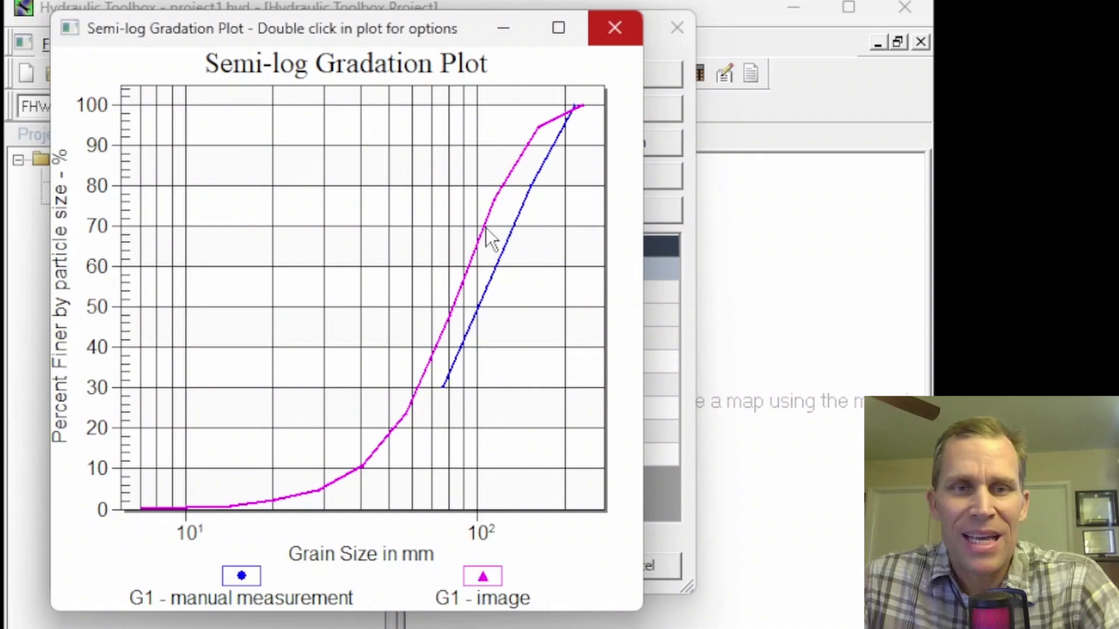
pyautogui.click(615, 28)
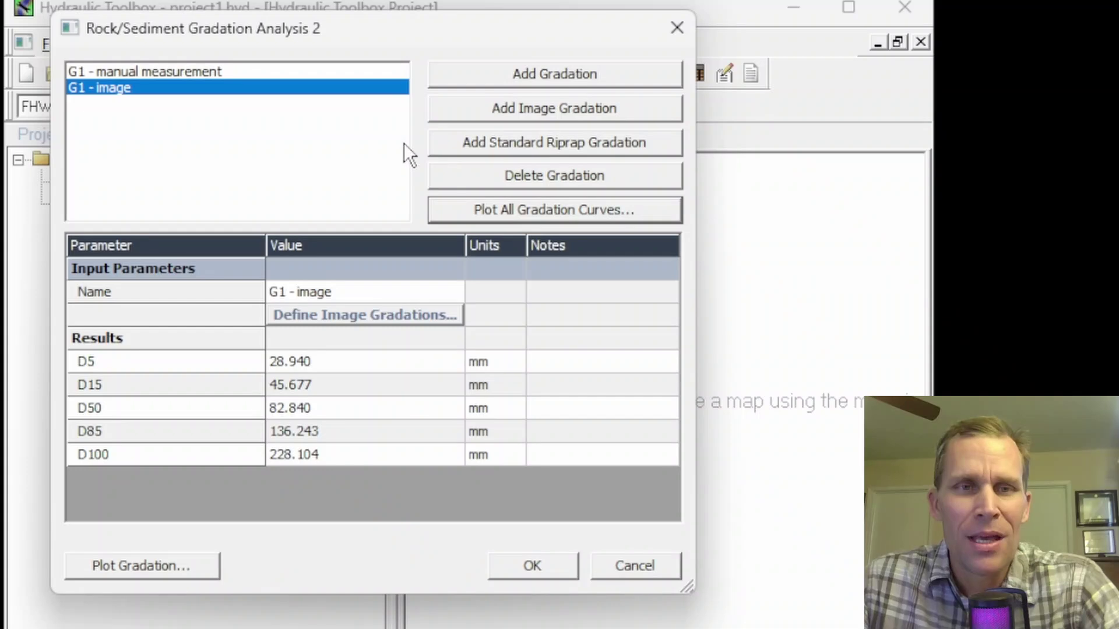
# Add a standard riprap gradation of CLASS I and name it "riprap - class 1"
pyautogui.click(542, 145)
pyautogui.click(96, 108)
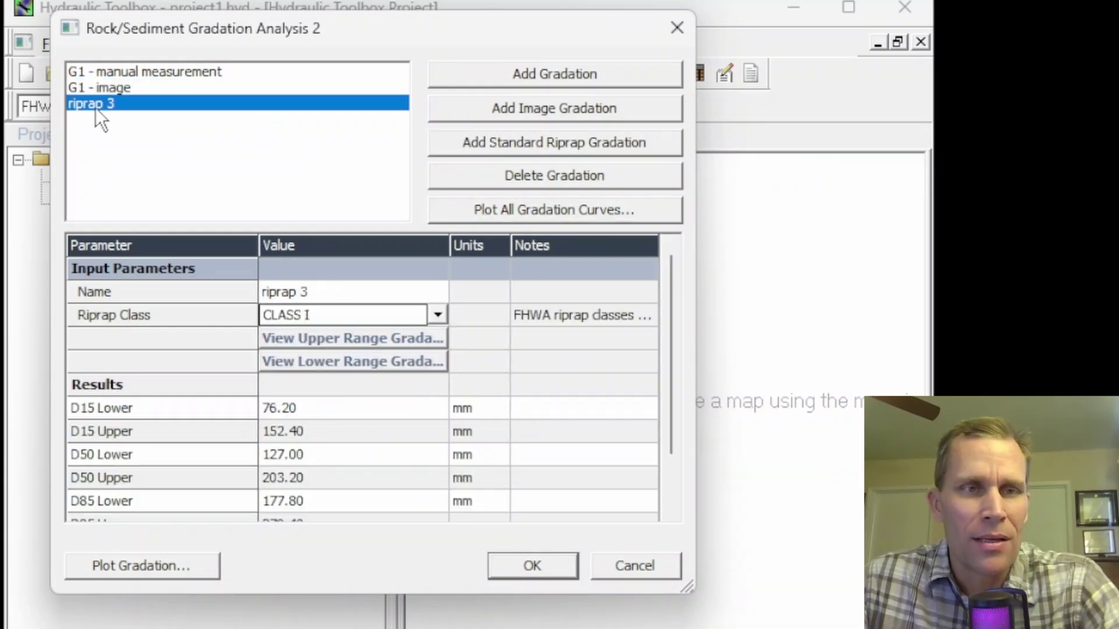
pyautogui.click(325, 295)
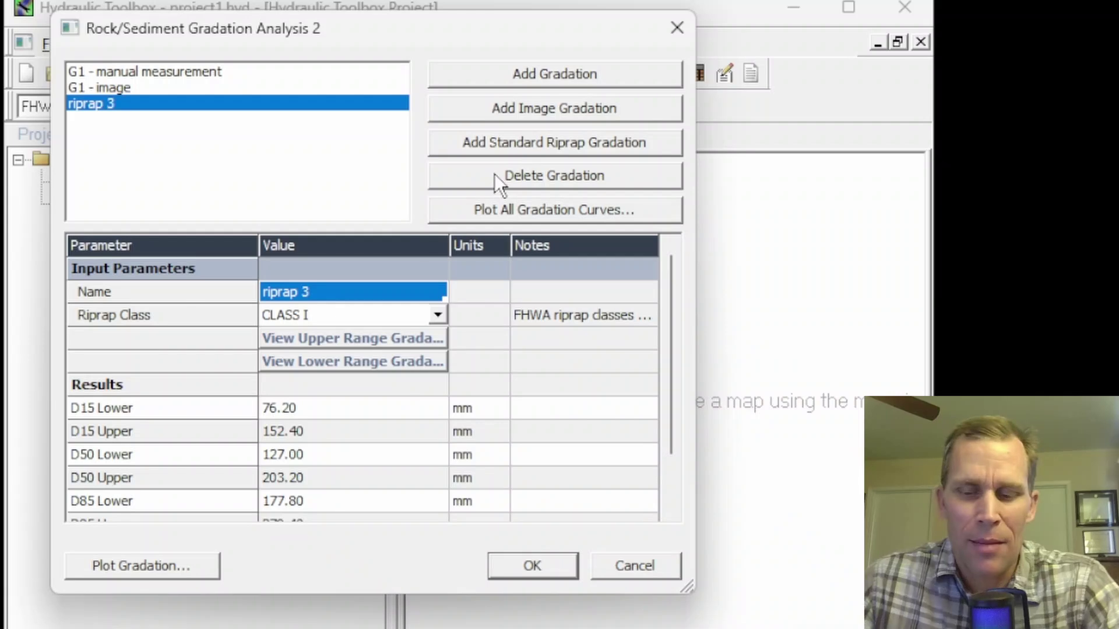
pyautogui.click(437, 315)
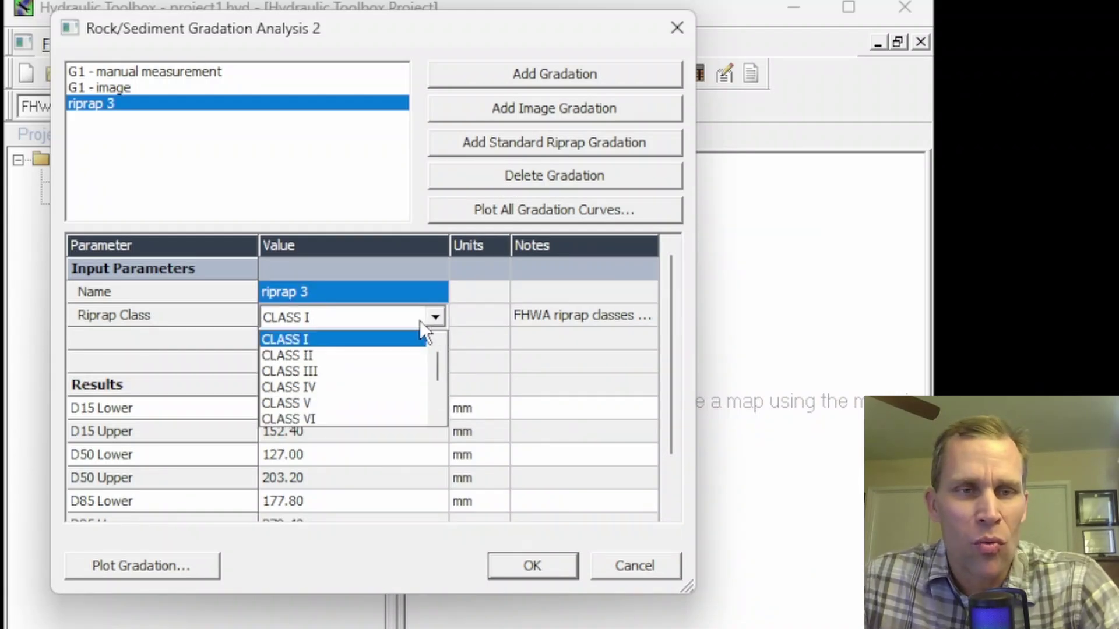
pyautogui.click(325, 337)
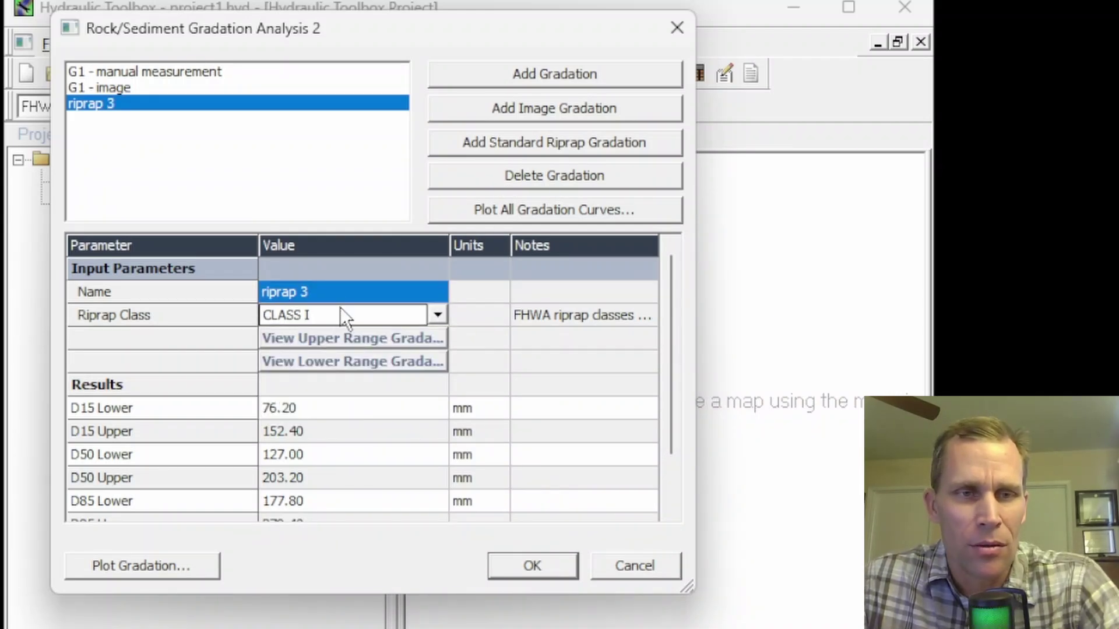
pyautogui.click(343, 299)
pyautogui.click(345, 298)
pyautogui.press('BackSpace')
pyautogui.write('- class 1')
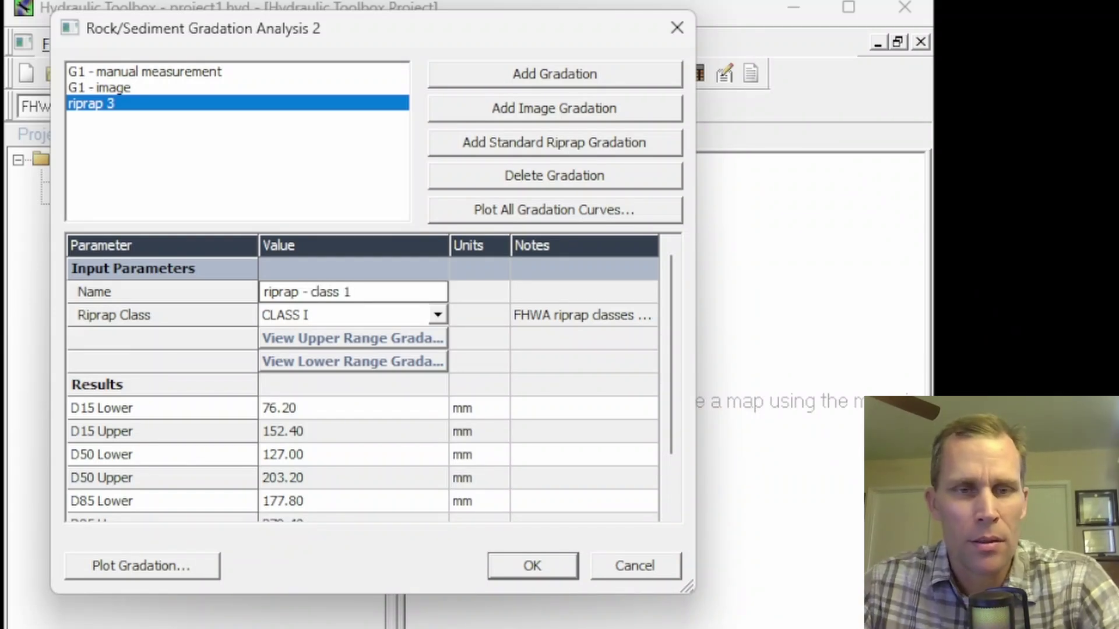
pyautogui.click(345, 181)
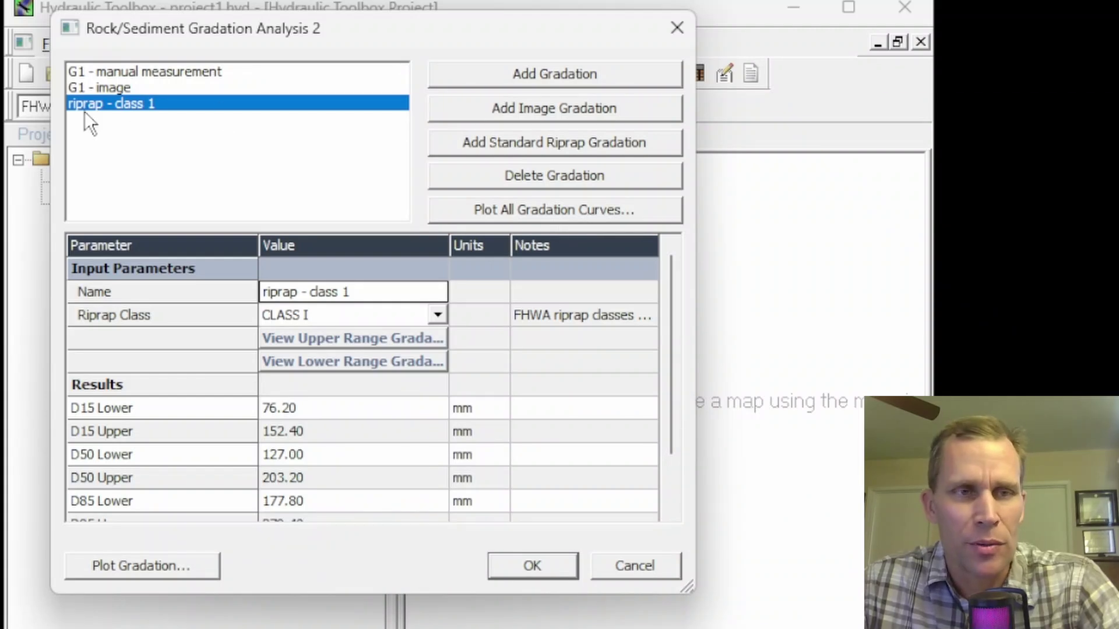
# Plot all gradation curves to compare both G1 gradations with the Class I riprap range, and close the plot
pyautogui.click(550, 209)
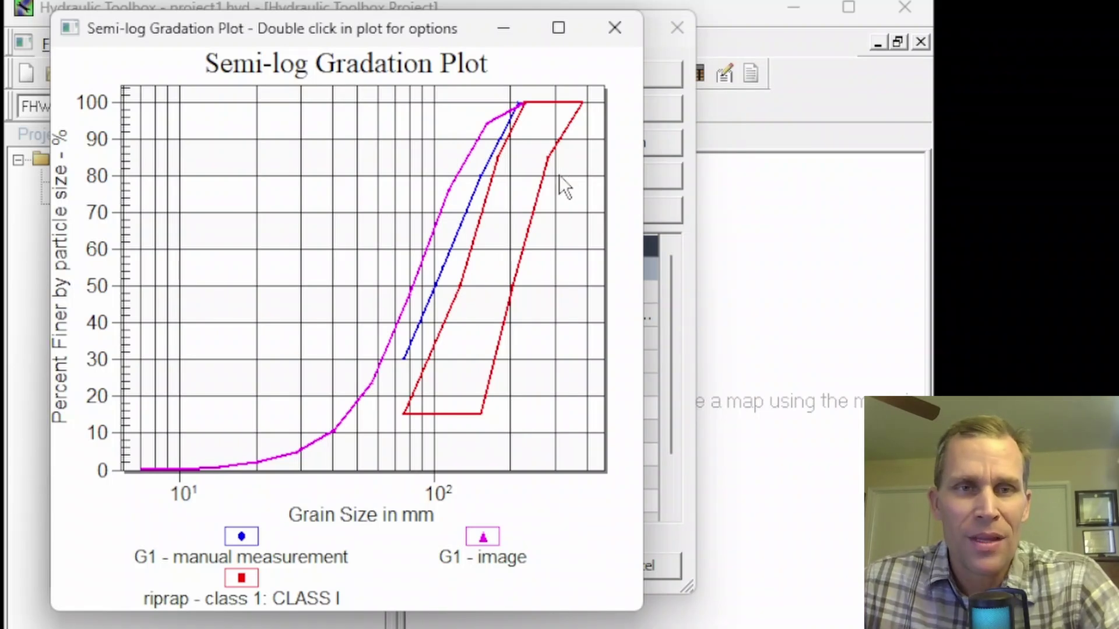
pyautogui.click(630, 32)
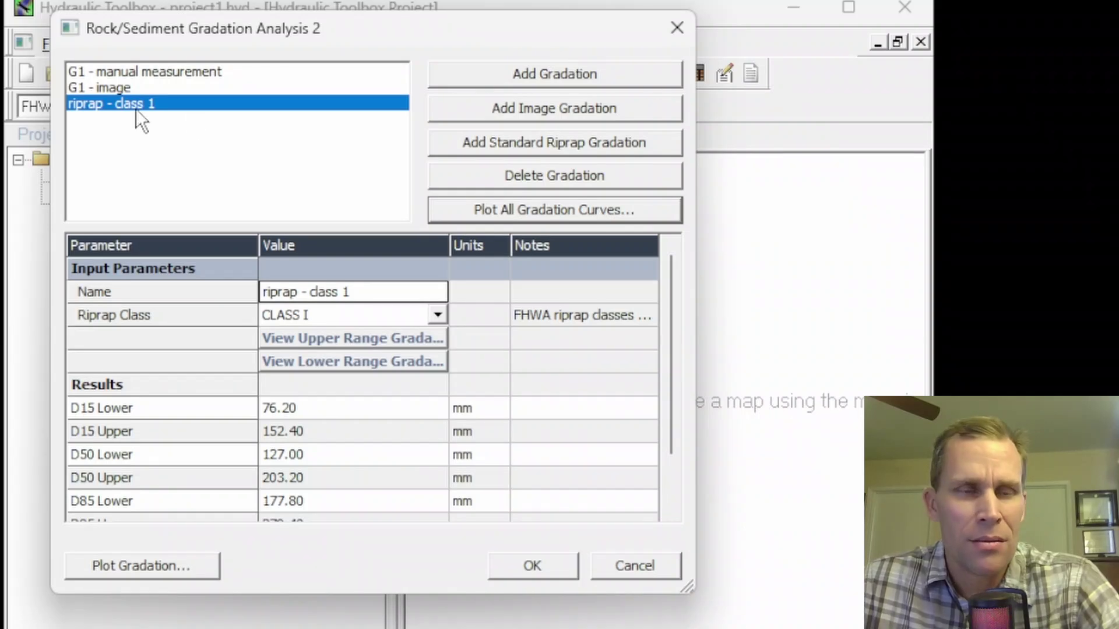
# Review the results of the manual, image and riprap class gradations, and plot all gradation curves again
pyautogui.click(124, 71)
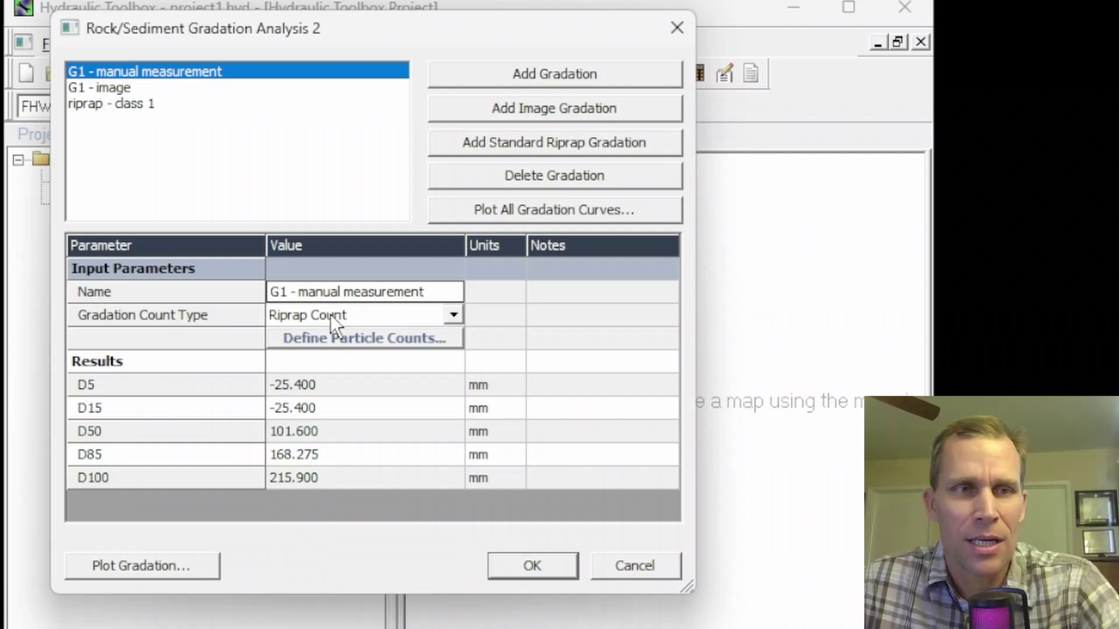
pyautogui.click(107, 88)
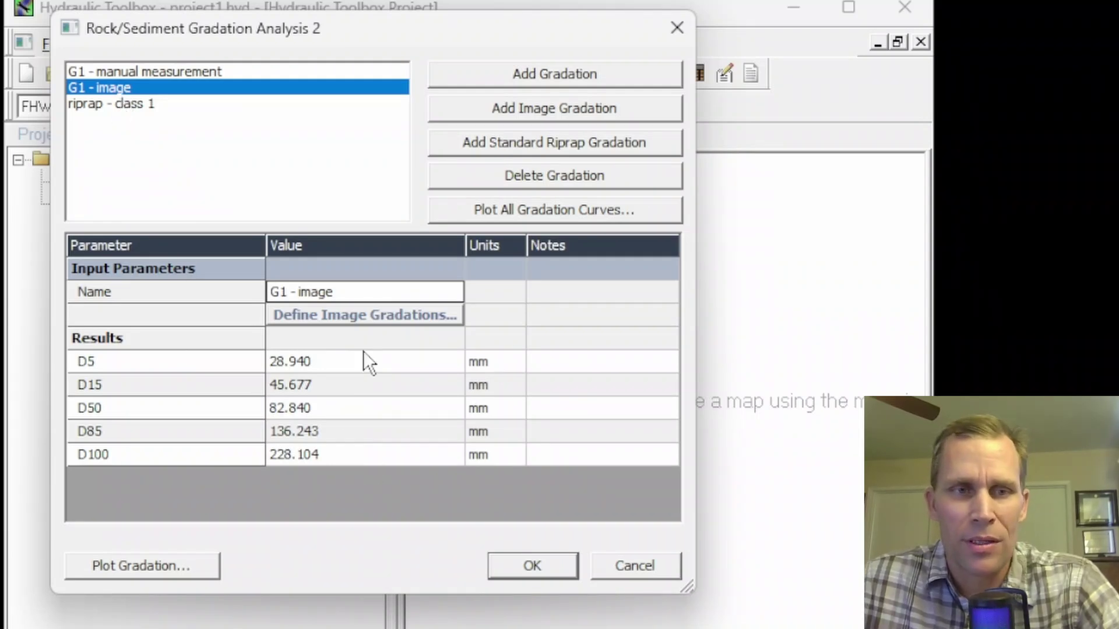
pyautogui.click(129, 105)
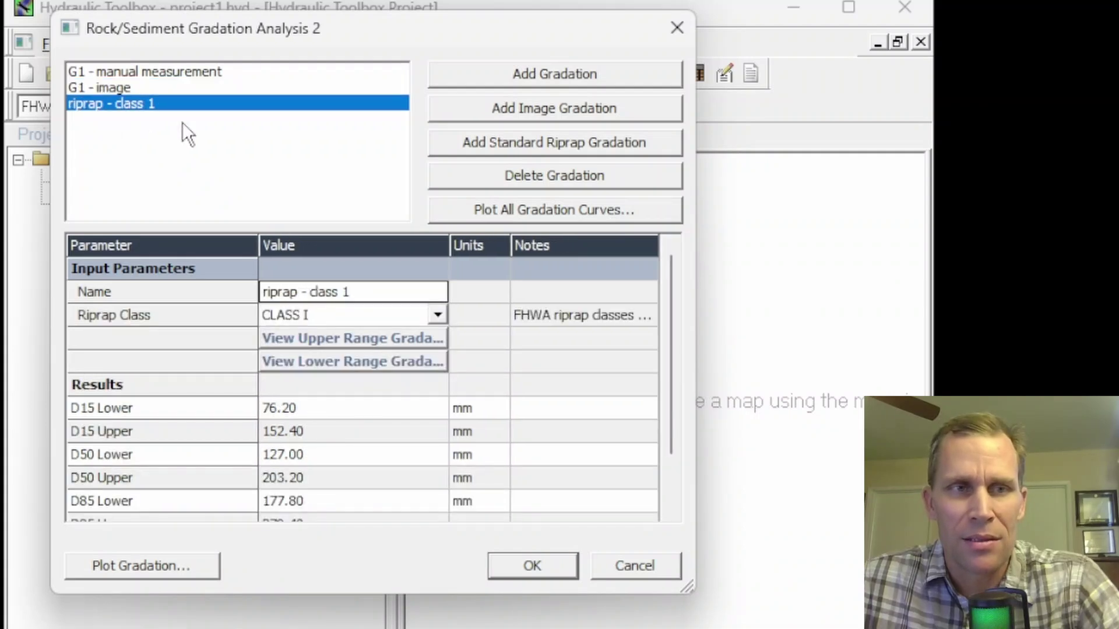
pyautogui.click(555, 209)
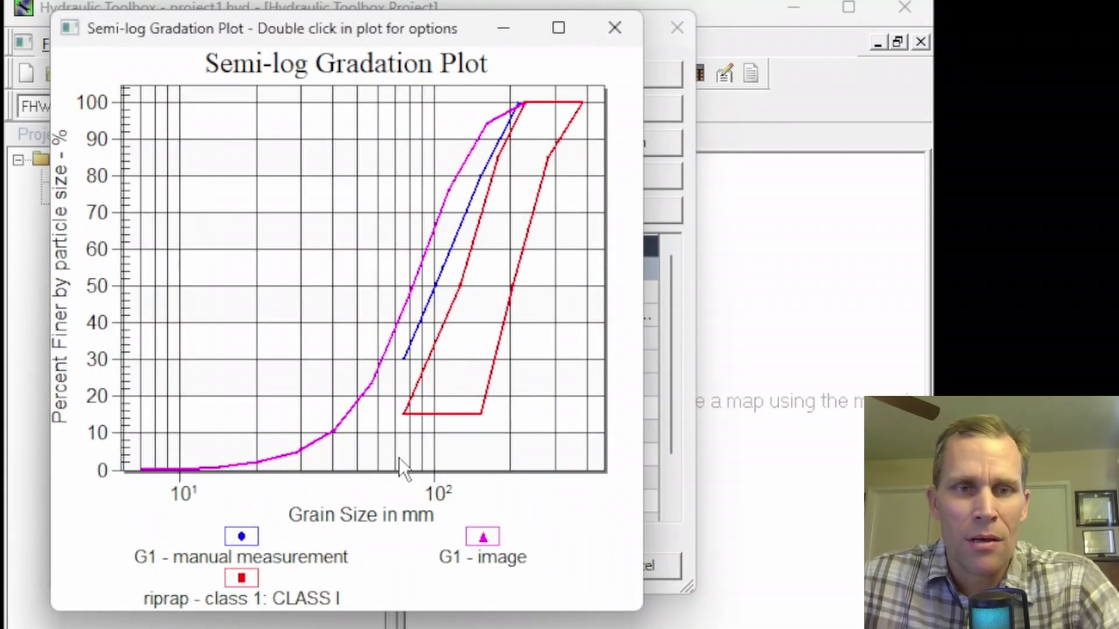